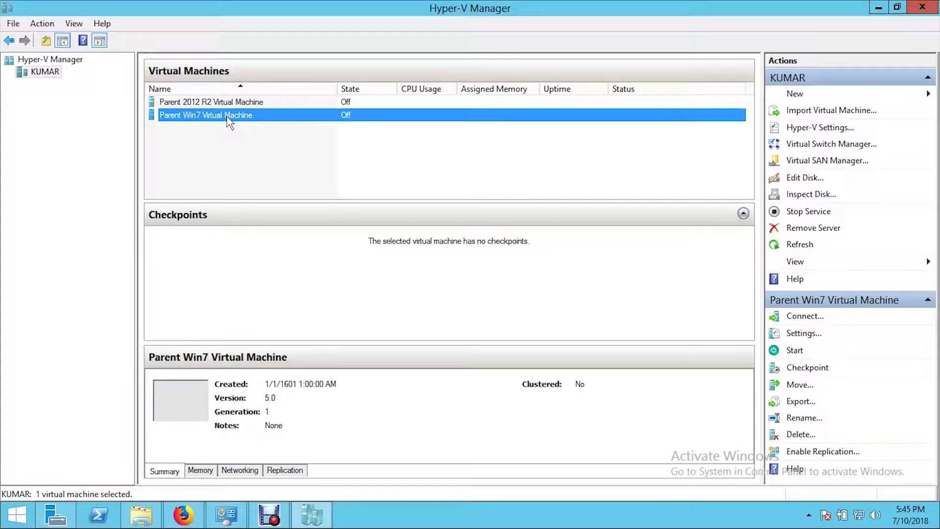
Add a DVD drive to the SCSI controller in the settings of Parent 2012 R2 Virtual Machine
click(238, 102)
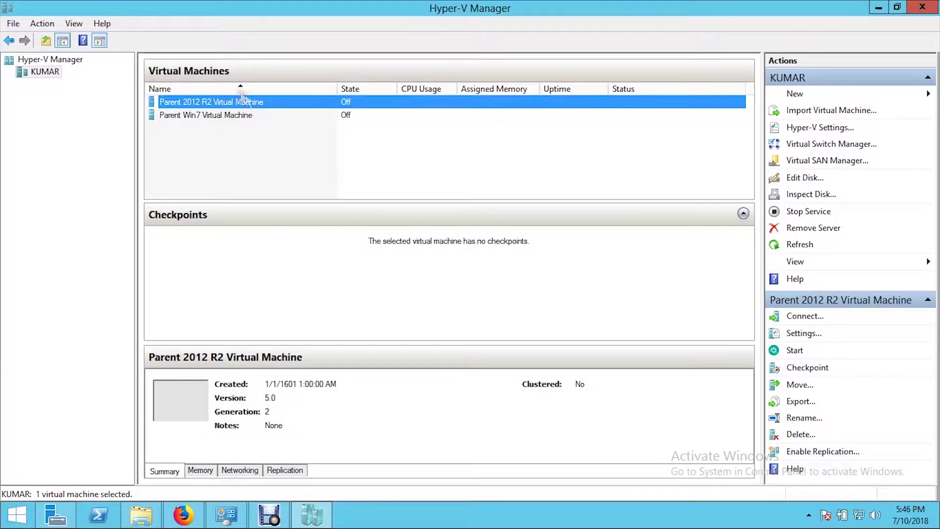
right_click(212, 102)
click(246, 130)
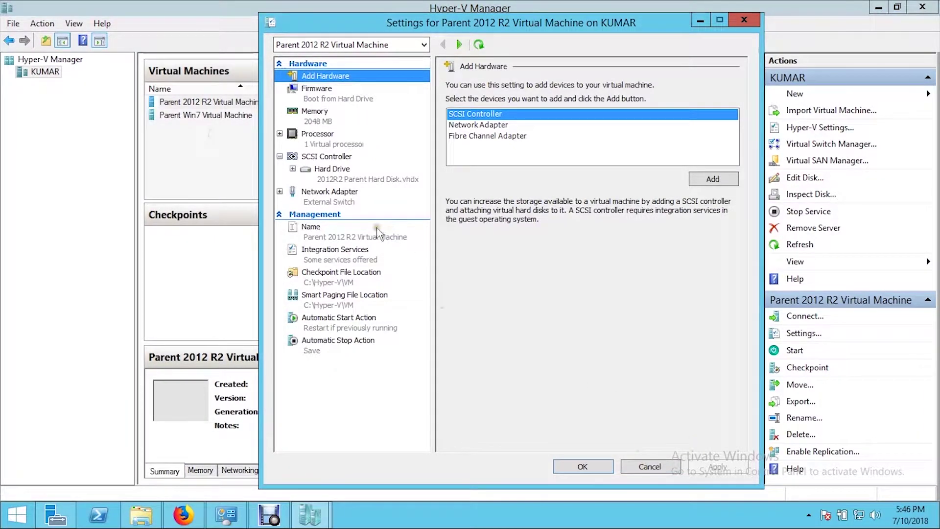
click(712, 179)
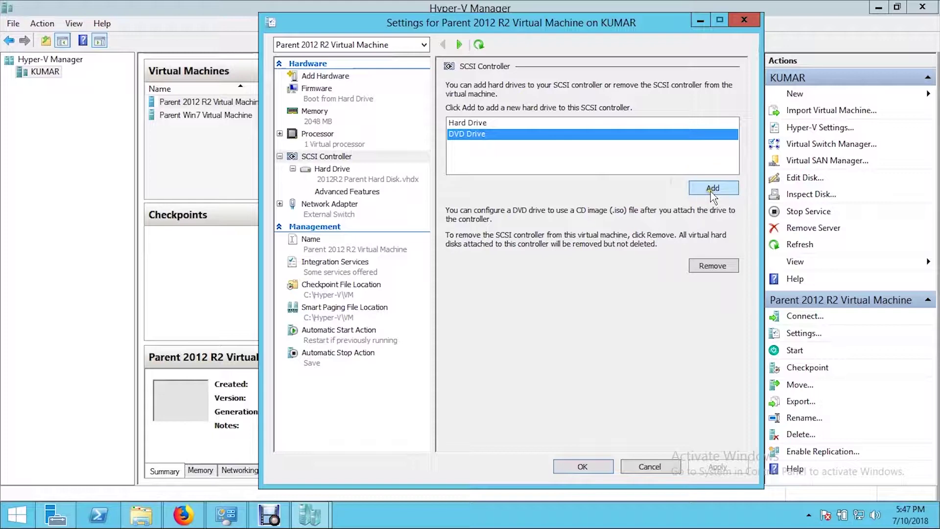
click(711, 190)
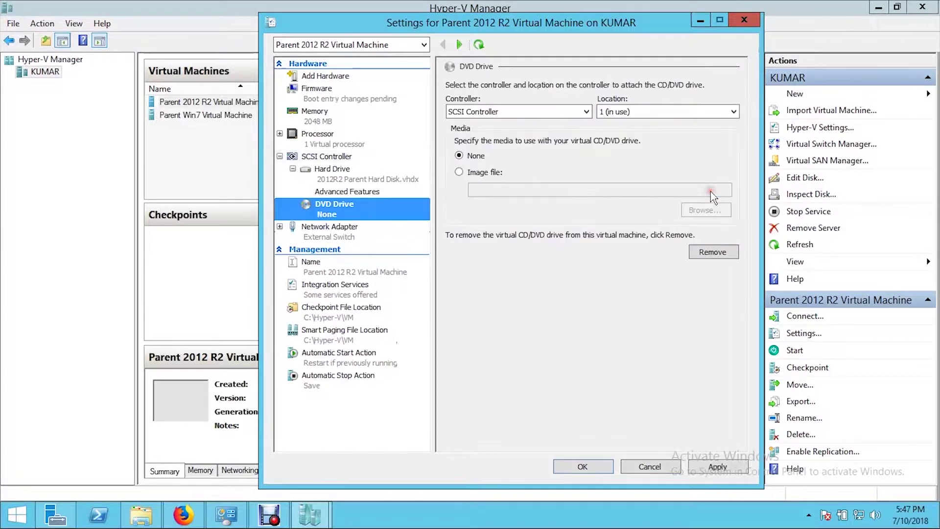
Attach the image file en_windows_server_2012_R2 from D:\Torrent\Windows Server 2012 R2 to the DVD drive and save the virtual machine settings
click(492, 172)
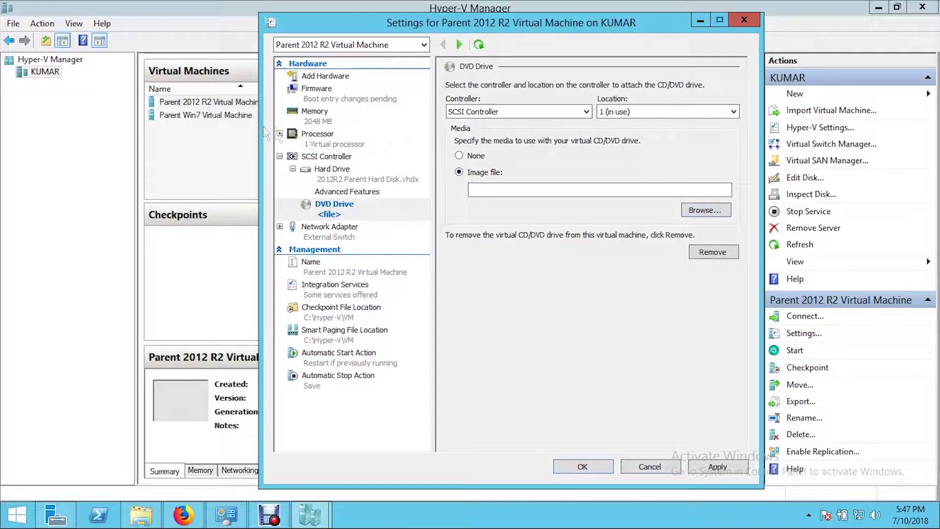
click(699, 211)
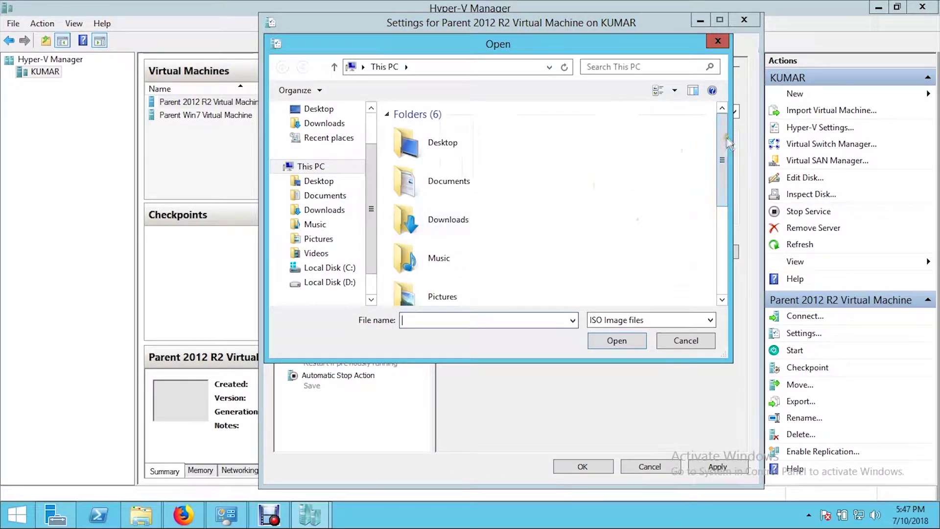
drag(722, 140, 724, 230)
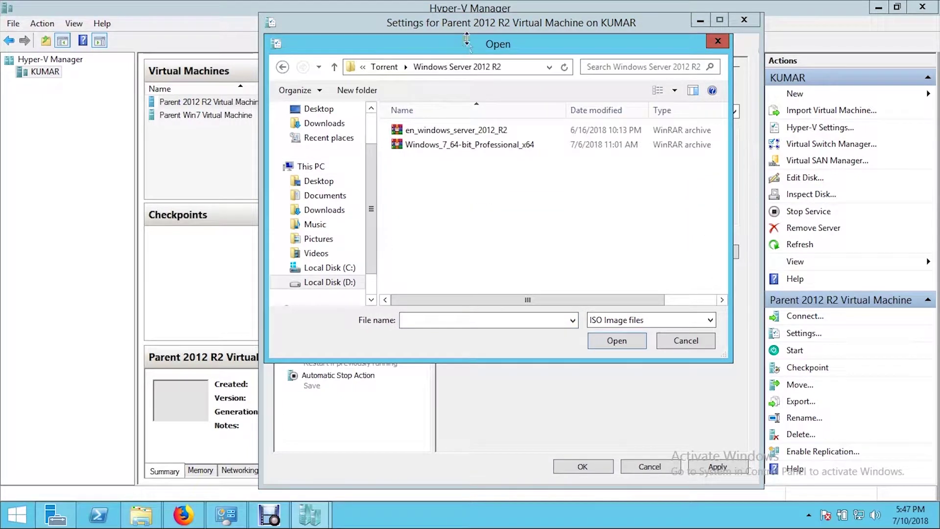
click(476, 25)
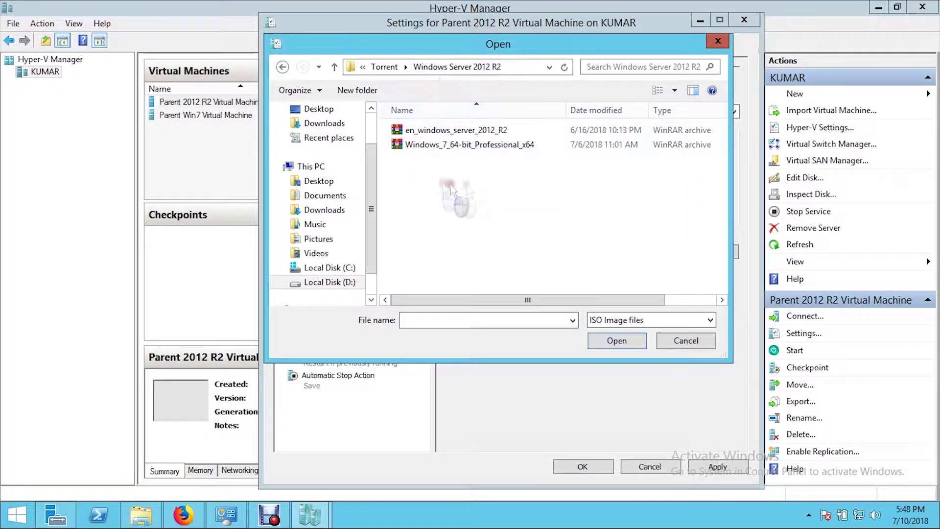
click(450, 131)
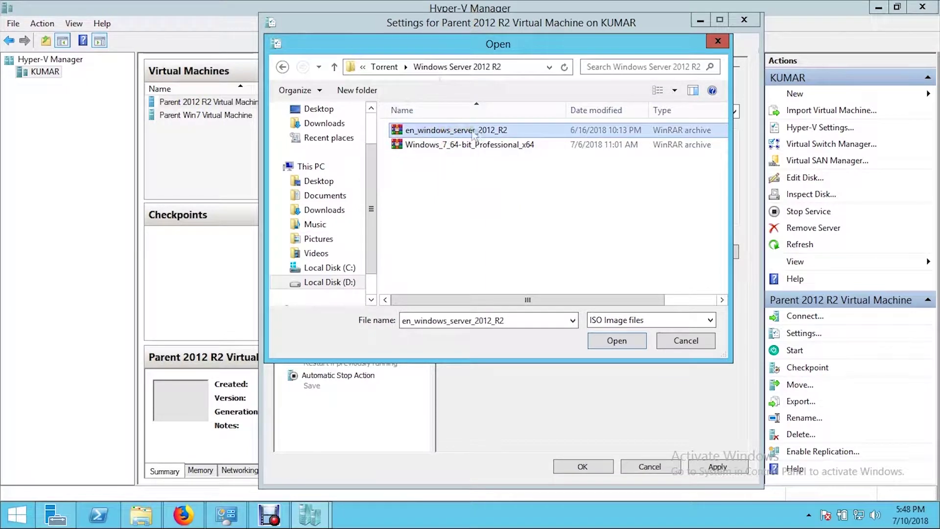
click(620, 343)
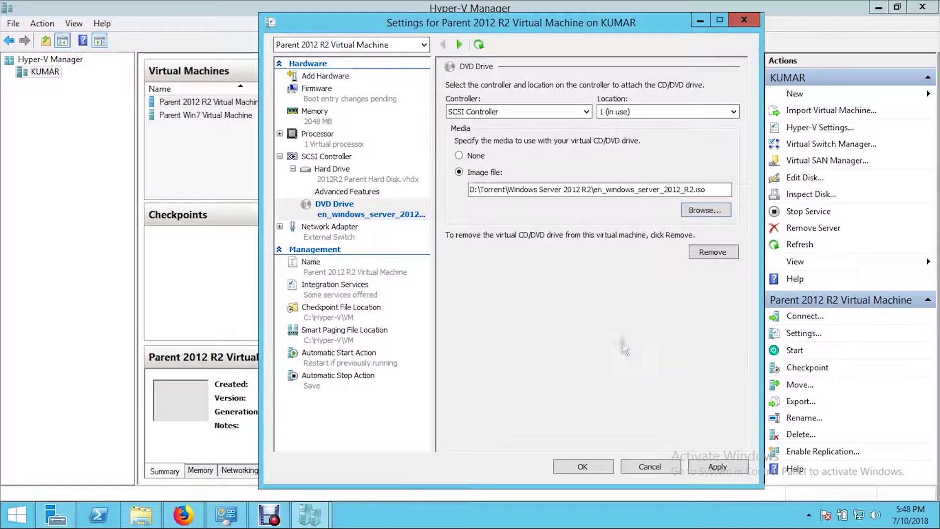
click(718, 467)
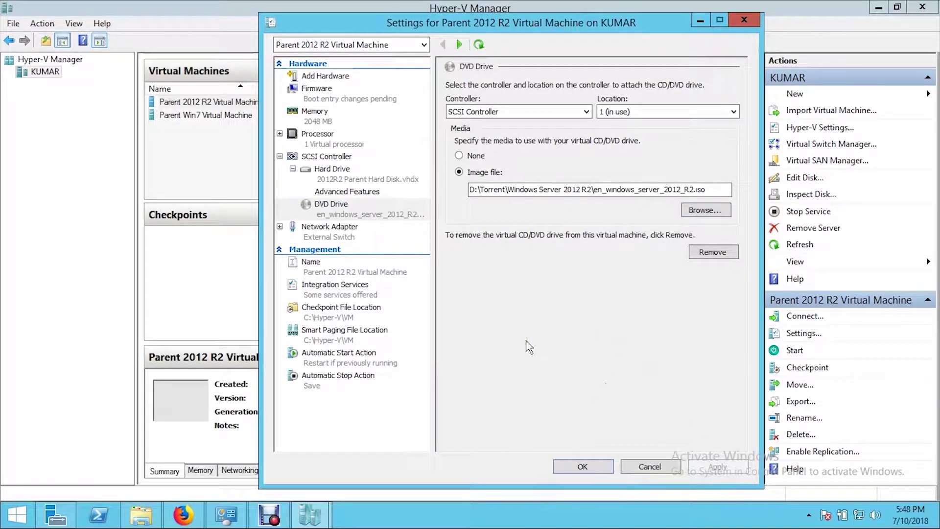
click(565, 465)
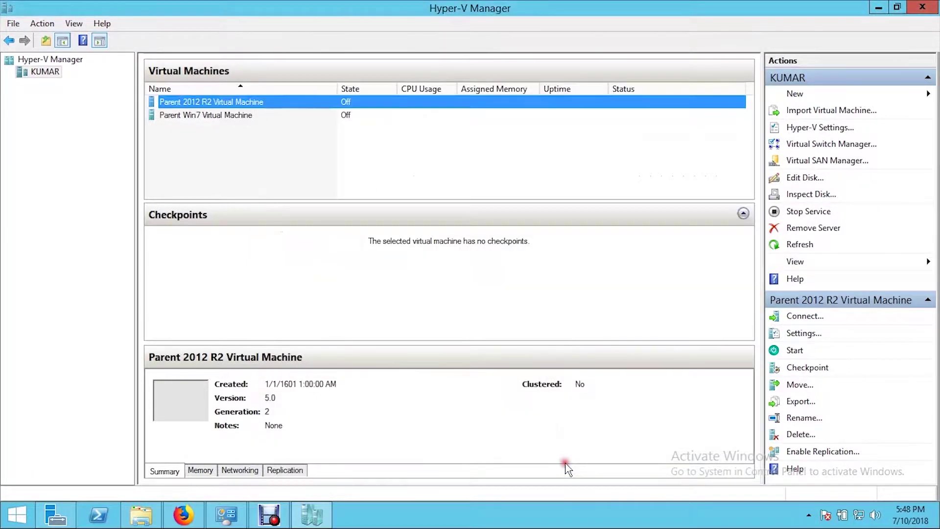
Connect to Parent 2012 R2 Virtual Machine, start it and boot it from the DVD
right_click(241, 101)
click(266, 109)
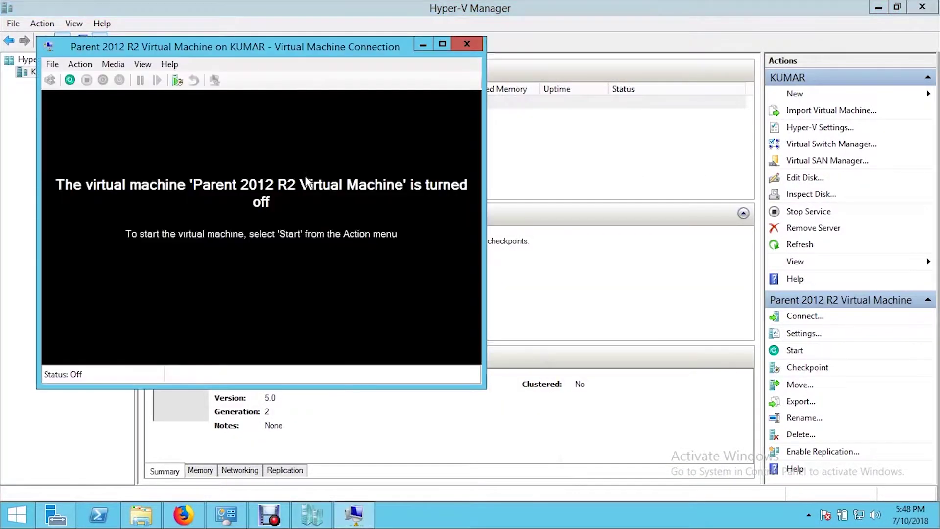
click(70, 81)
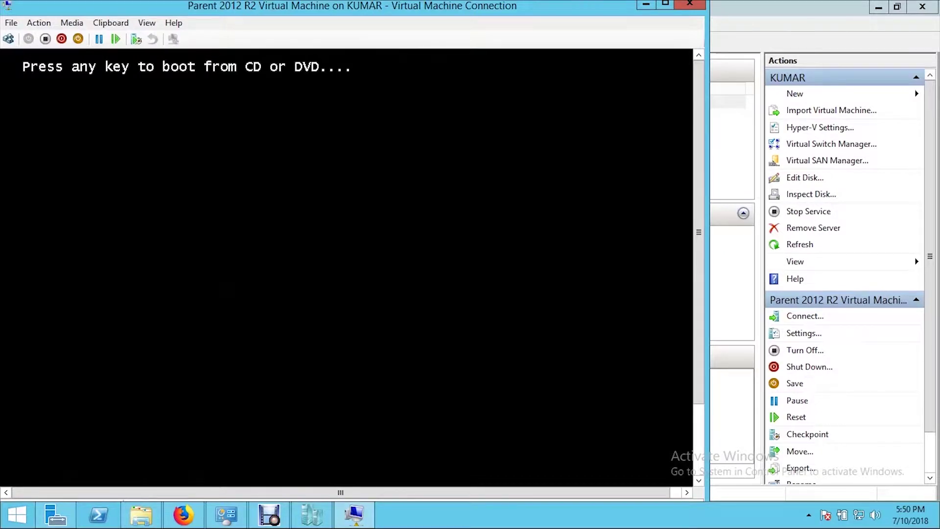
key(Return)
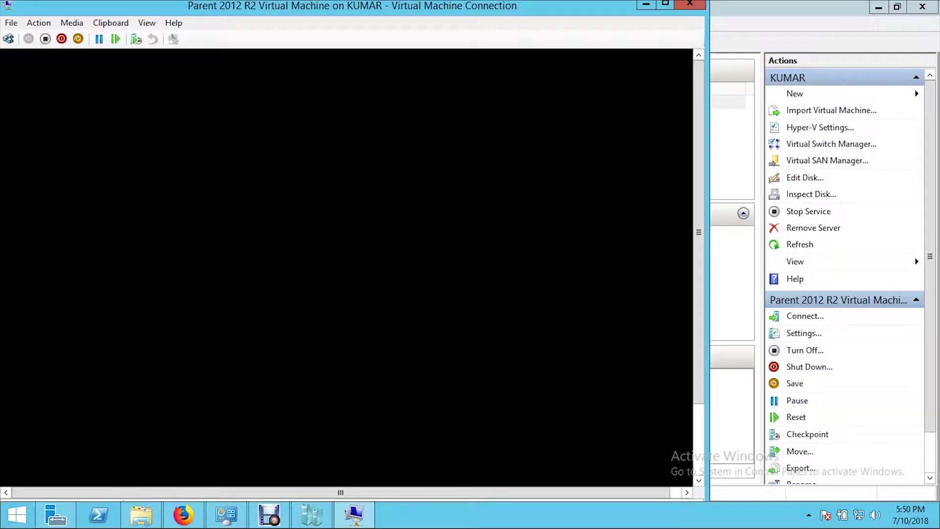
Show the virtual machine in full screen and choose Windows Server 2012 R2 Standard with GUI as the operating system to install
click(147, 23)
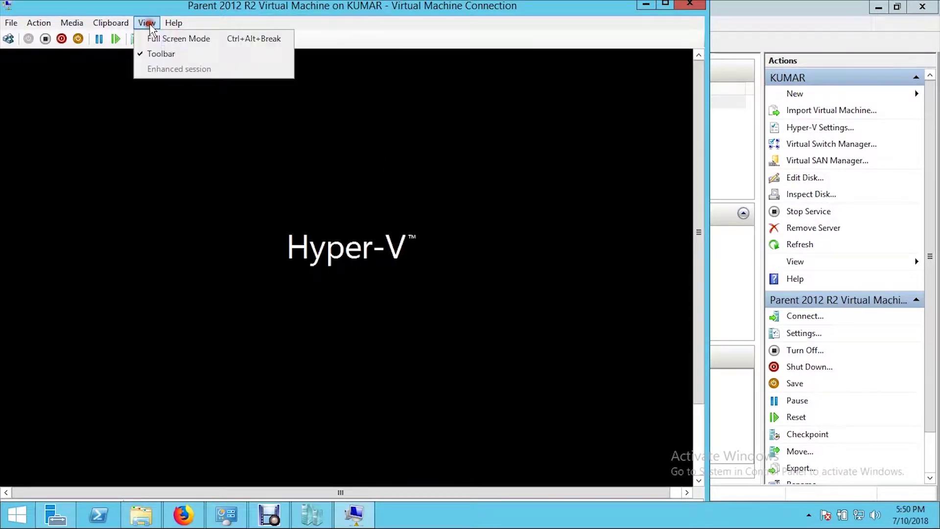
click(163, 39)
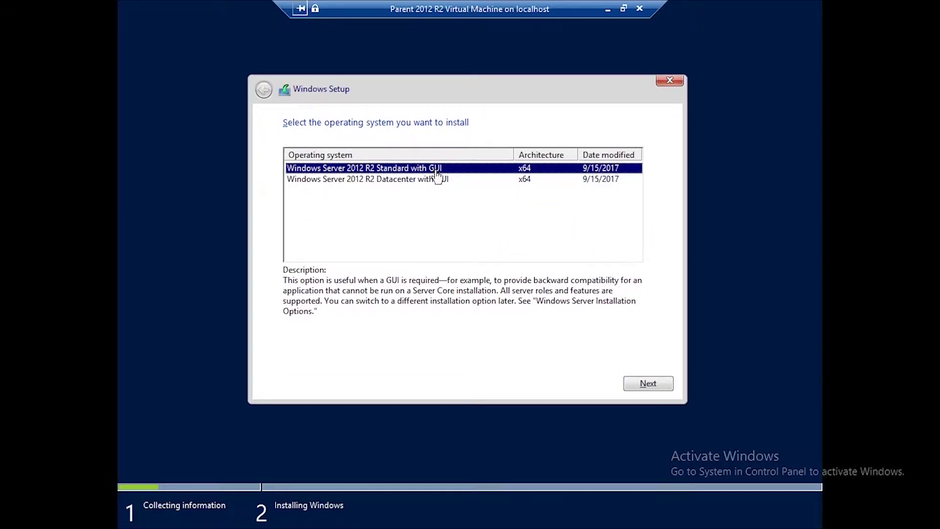
click(653, 385)
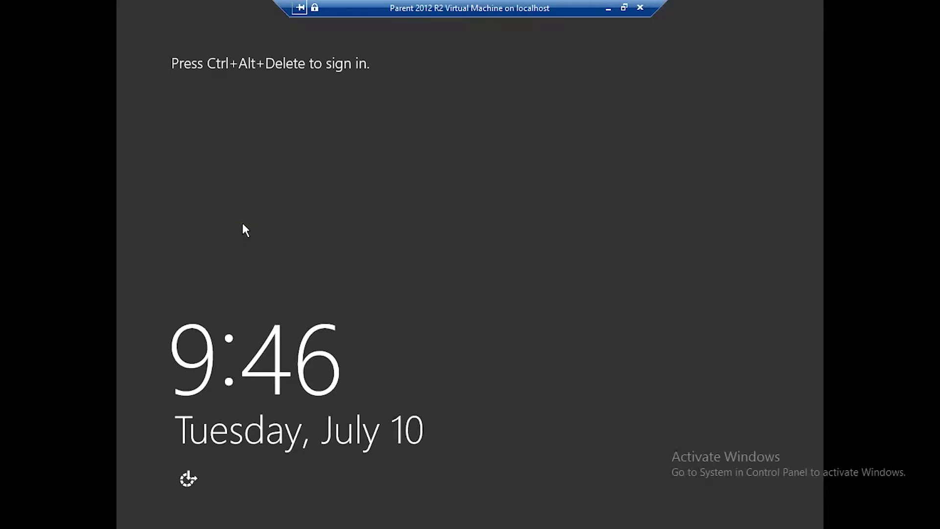
Unlock the Windows Server 2012 R2 guest and sign in as Administrator with the account password
key(ctrl+alt+End)
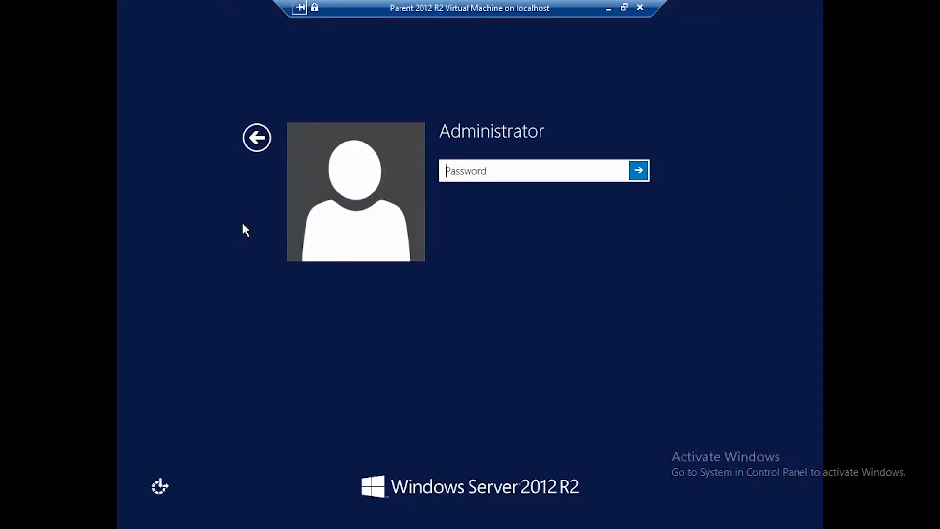
text(*********)
key(Return)
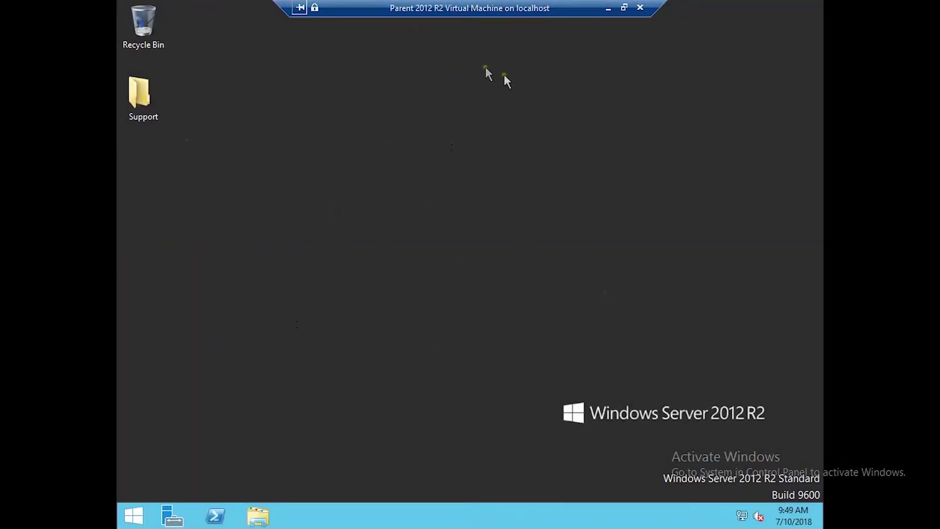
Leave full screen and insert the Integration Services Setup Disk into the virtual machine
click(624, 7)
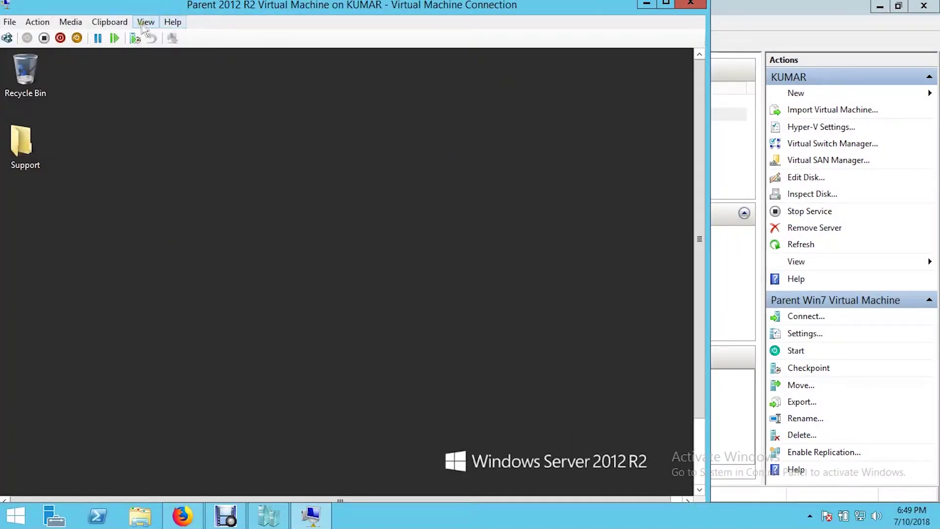
click(37, 23)
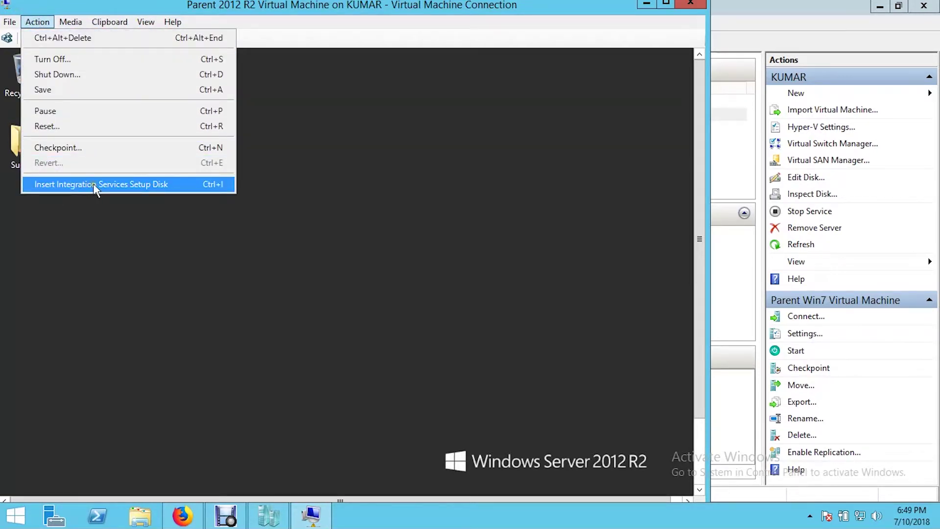
click(133, 188)
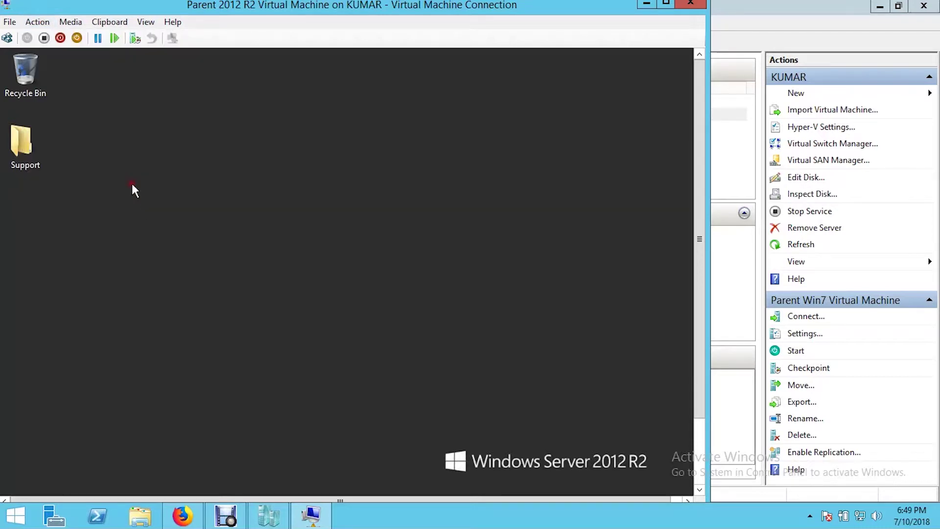
Return the virtual machine to full screen and open This PC in the guest's File Explorer
click(145, 22)
click(151, 35)
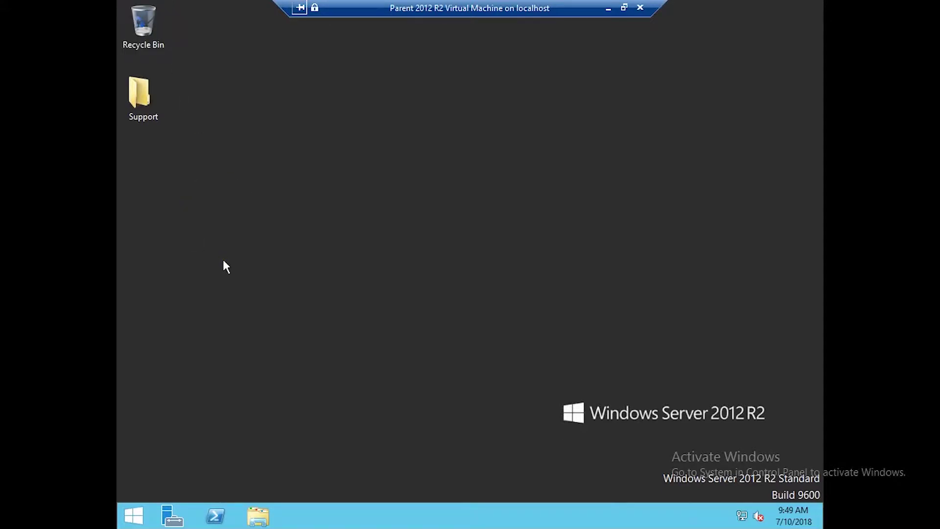
click(262, 514)
key(super+e)
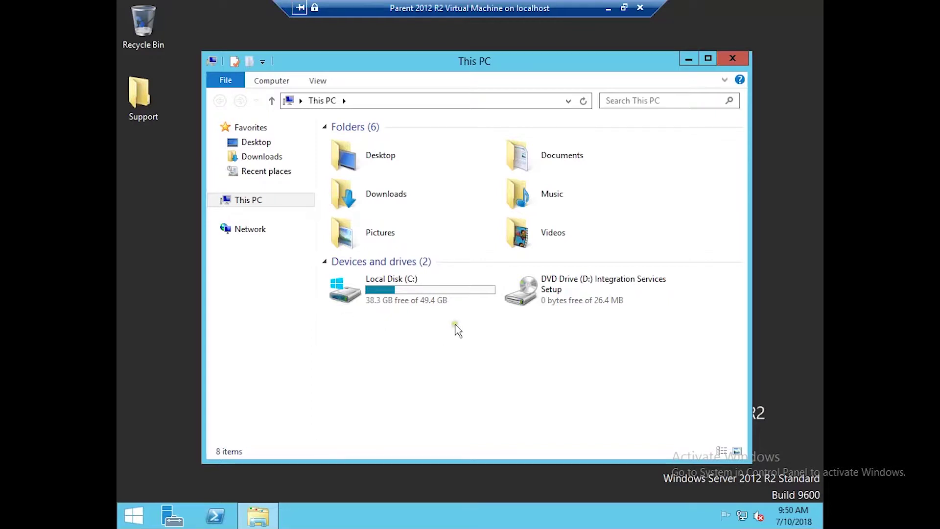
Install Hyper-V Integration Services from DVD drive D:, accepting the upgrade of the previous installation, and restart the guest
click(572, 292)
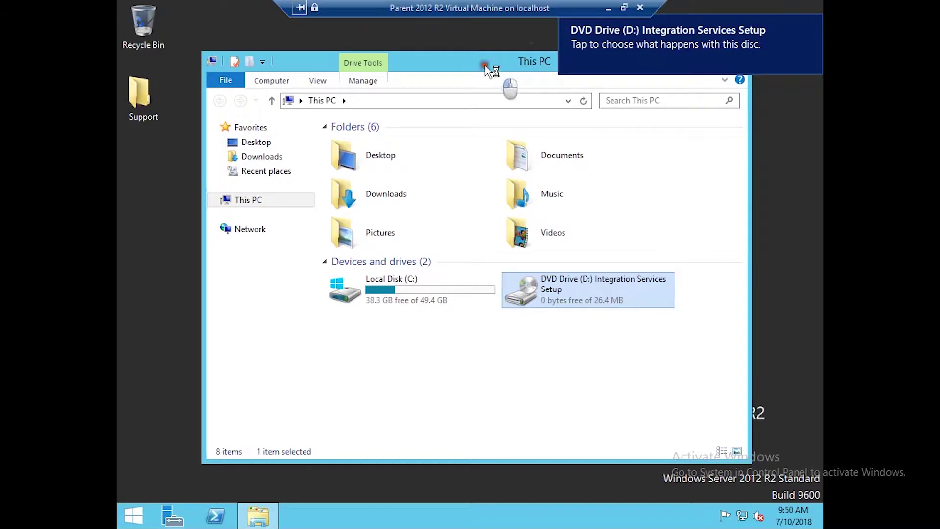
drag(484, 65, 393, 95)
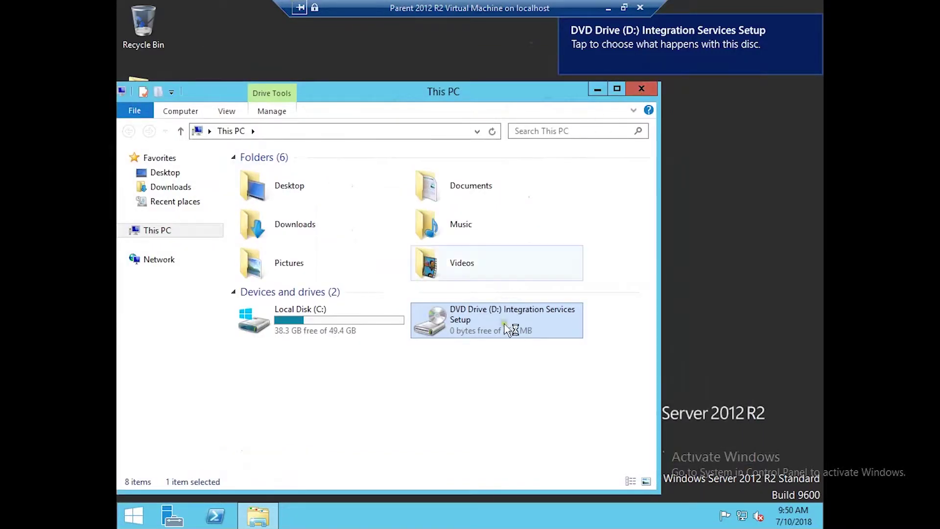
double_click(485, 323)
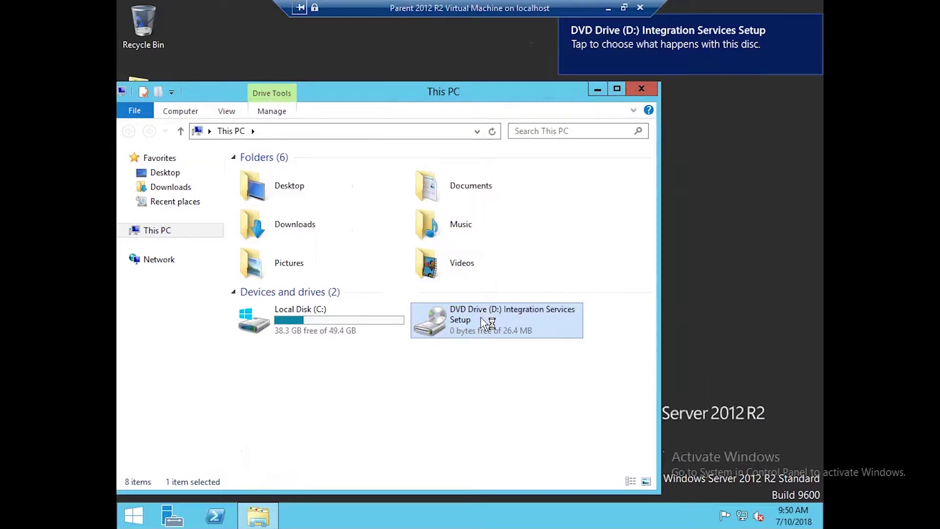
right_click(481, 318)
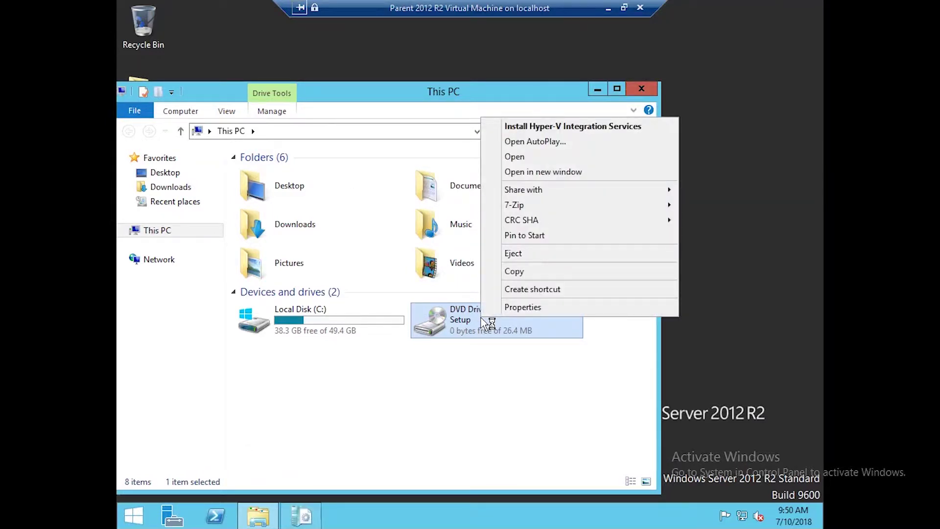
click(536, 126)
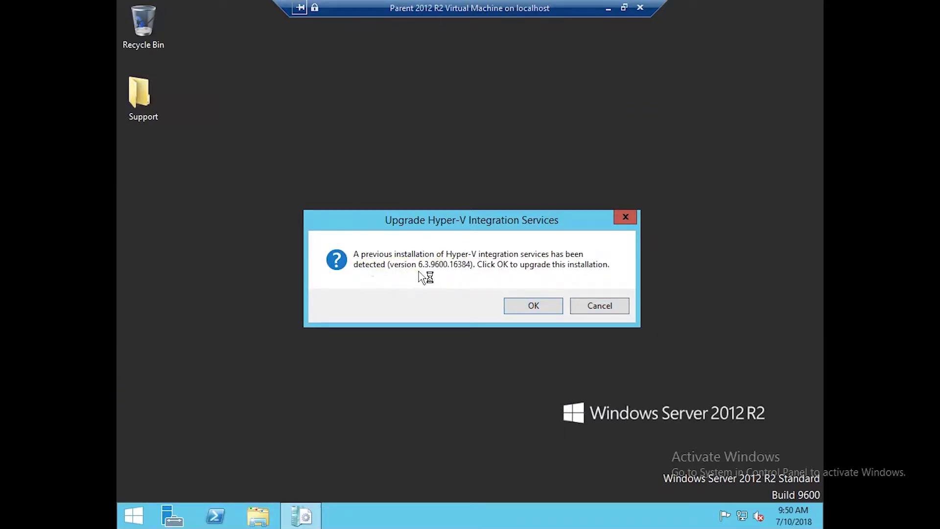
click(530, 307)
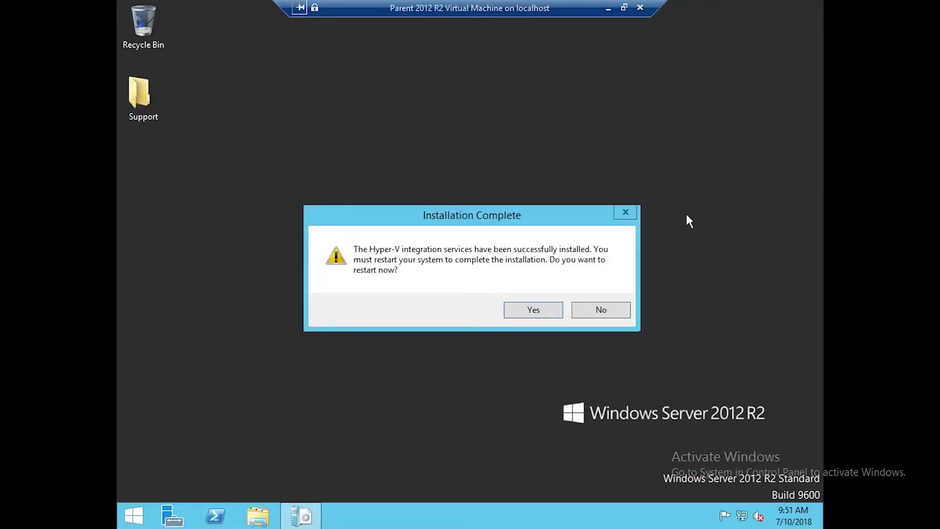
click(539, 315)
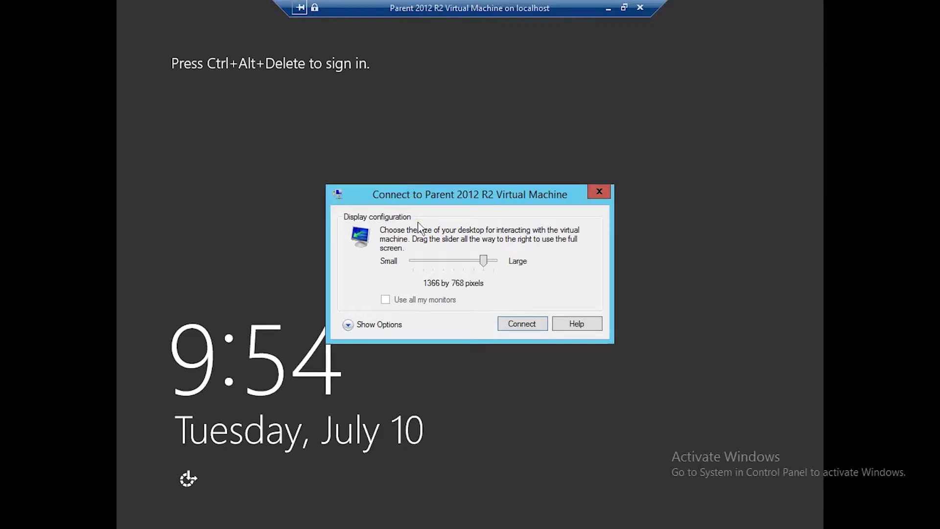
Connect to the restarted virtual machine with a 1366 by 768 pixel display and switch the session to full screen
click(518, 327)
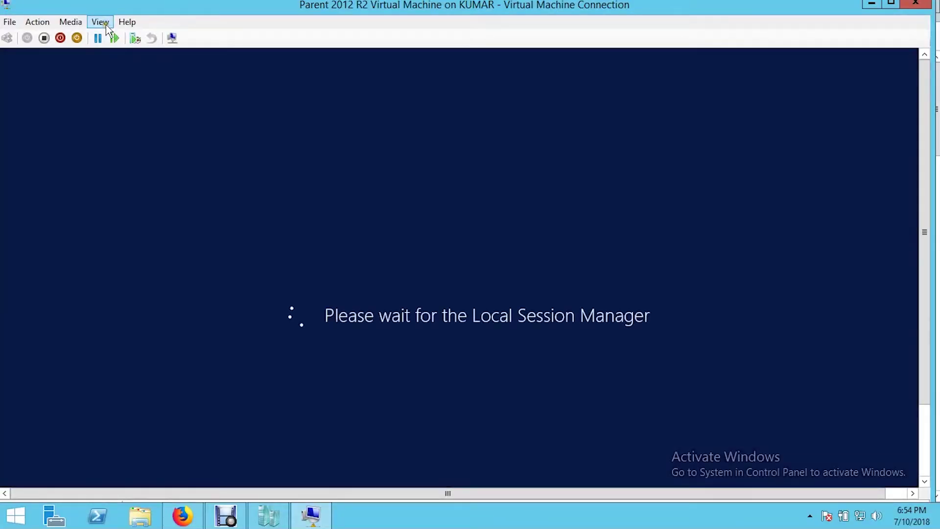
click(100, 22)
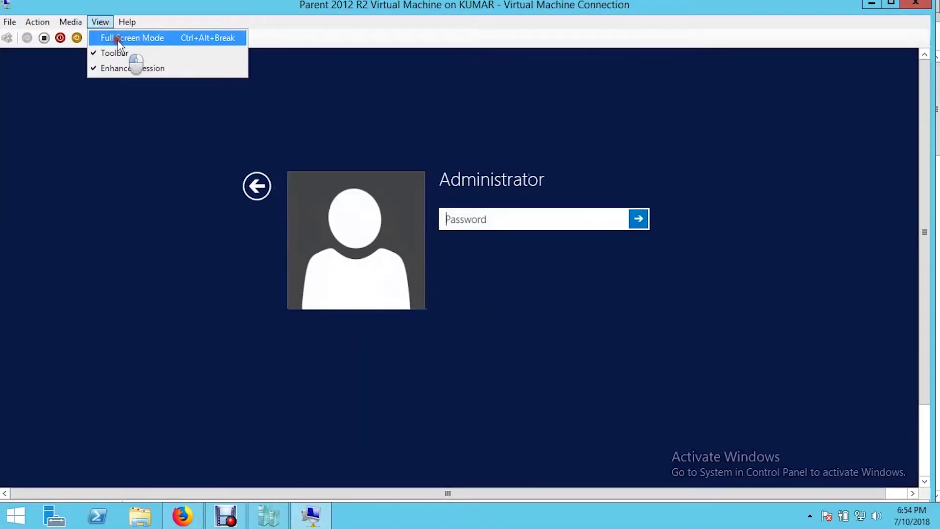
click(125, 37)
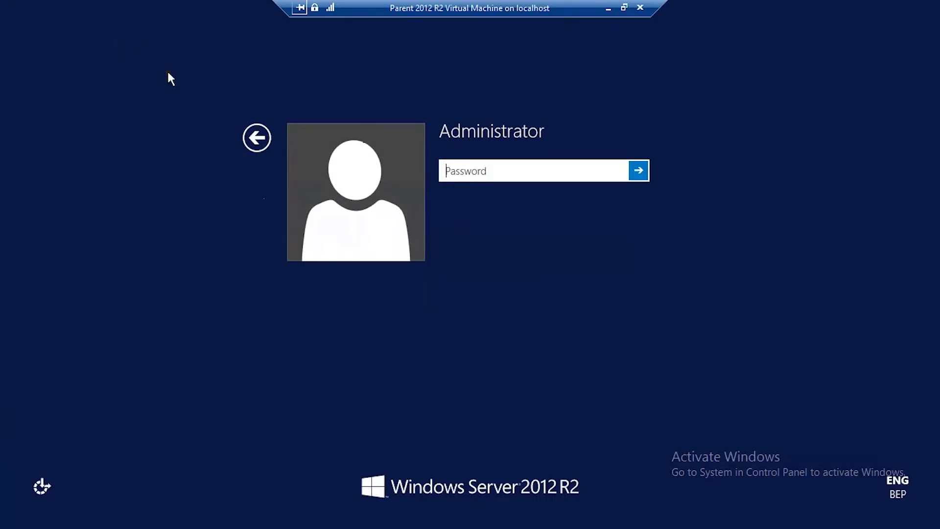
Sign in to the guest's Administrator account by entering the account password
text(******)
key(Return)
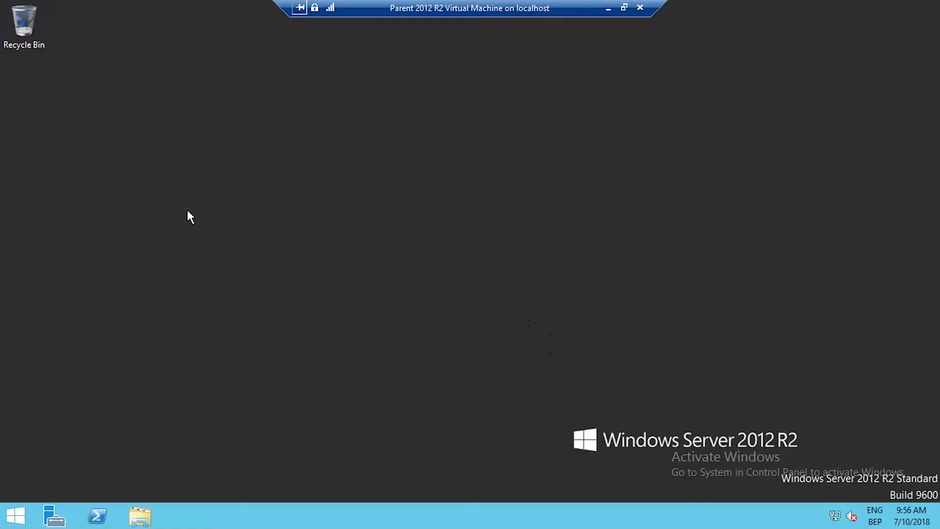
click(2, 520)
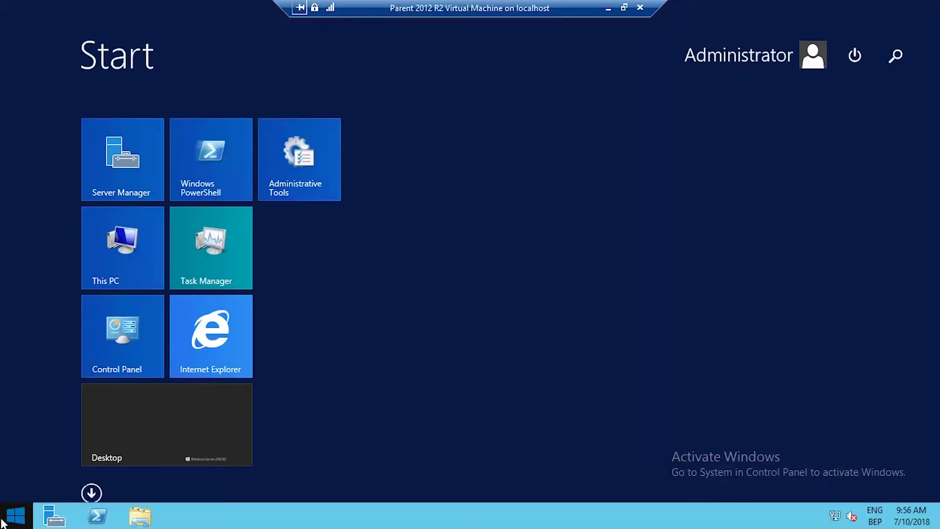
click(3, 523)
click(3, 524)
click(3, 523)
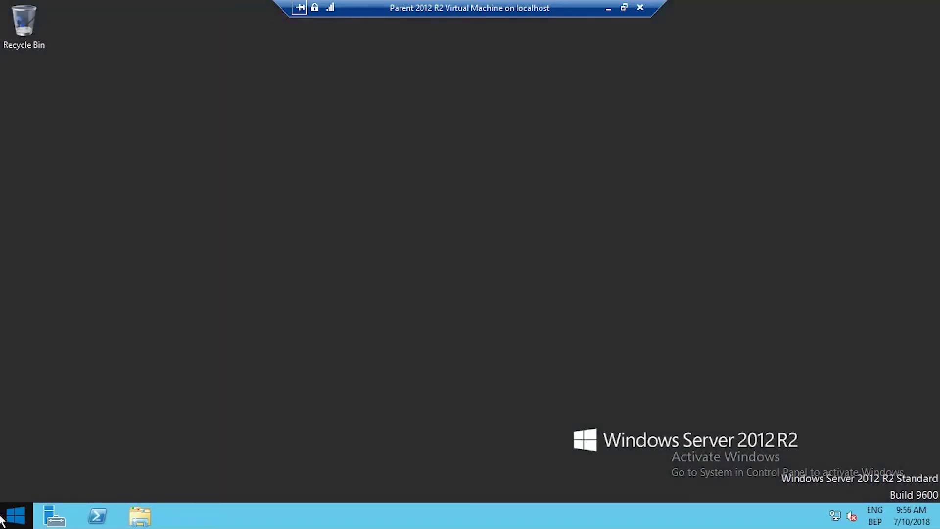
Open the Sysprep folder by running sysprep and launch the sysprep application from it
key(super+r)
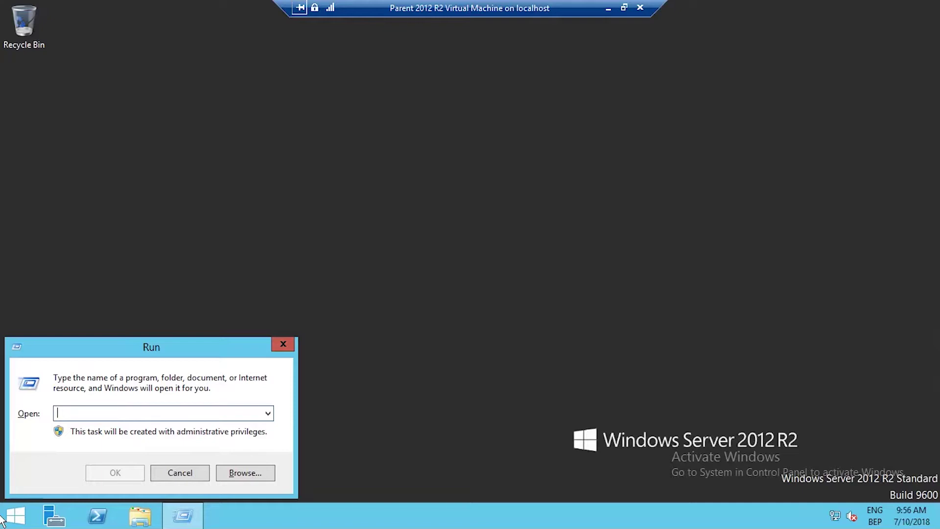
text(sysp)
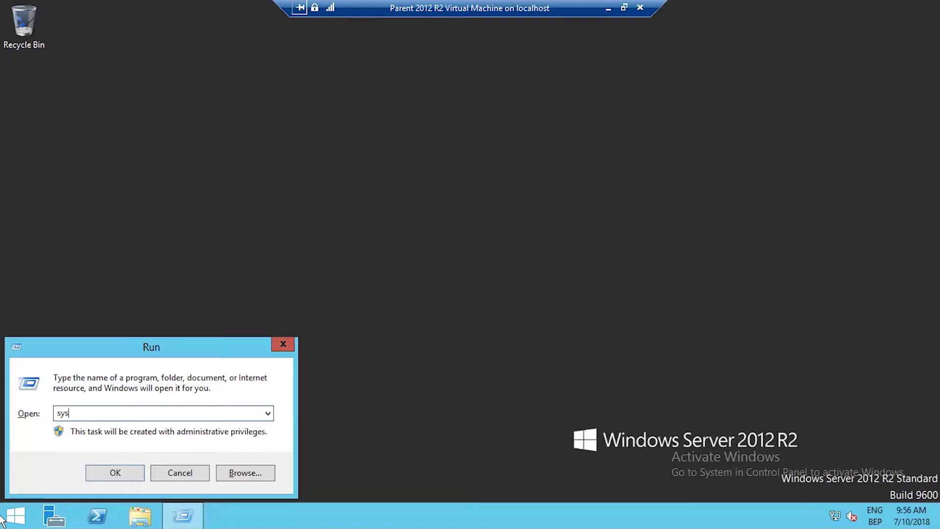
text(rep)
key(Return)
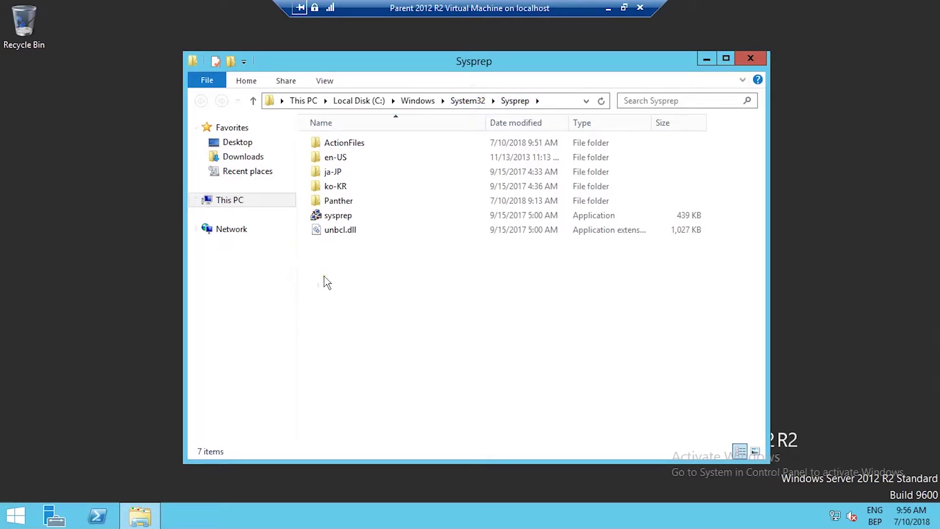
double_click(342, 218)
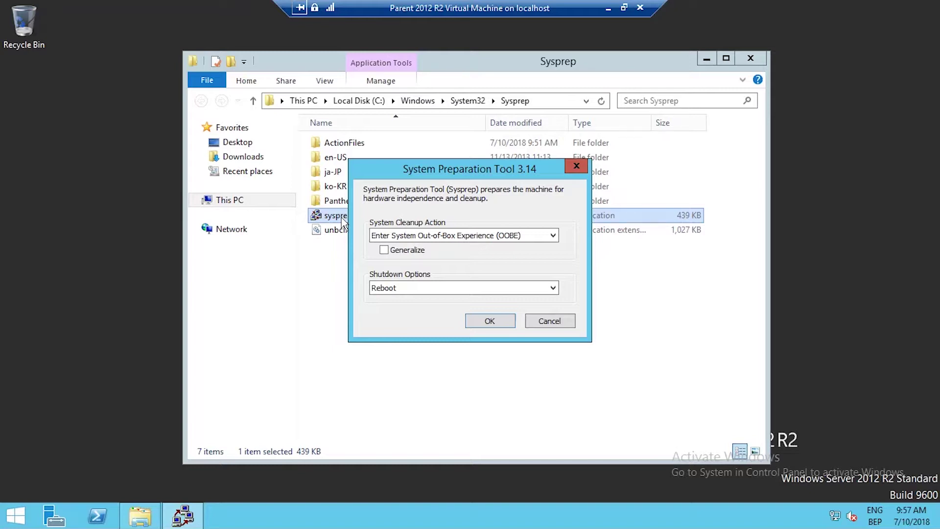
Run Sysprep with the Out-of-Box Experience (OOBE) cleanup action, Generalize enabled and Shutdown as the shutdown option
click(469, 233)
click(469, 233)
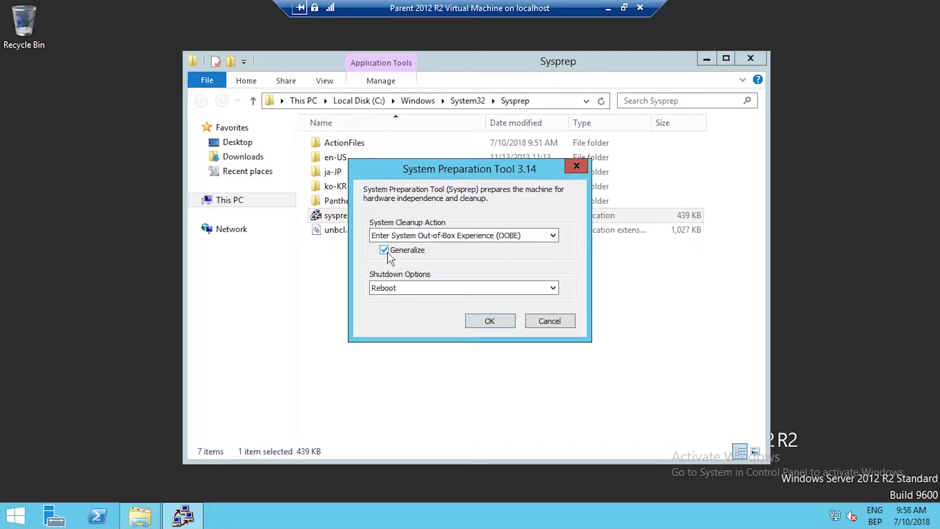
click(412, 289)
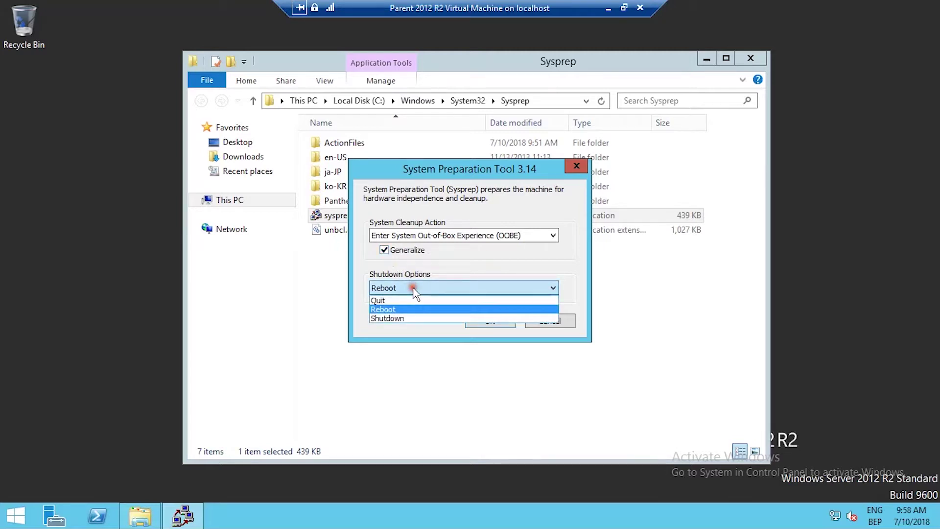
click(401, 318)
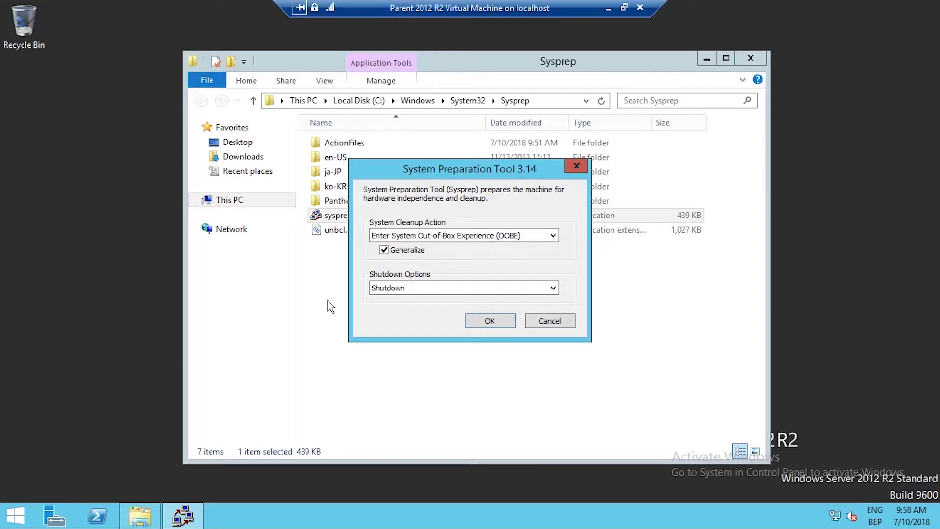
click(424, 287)
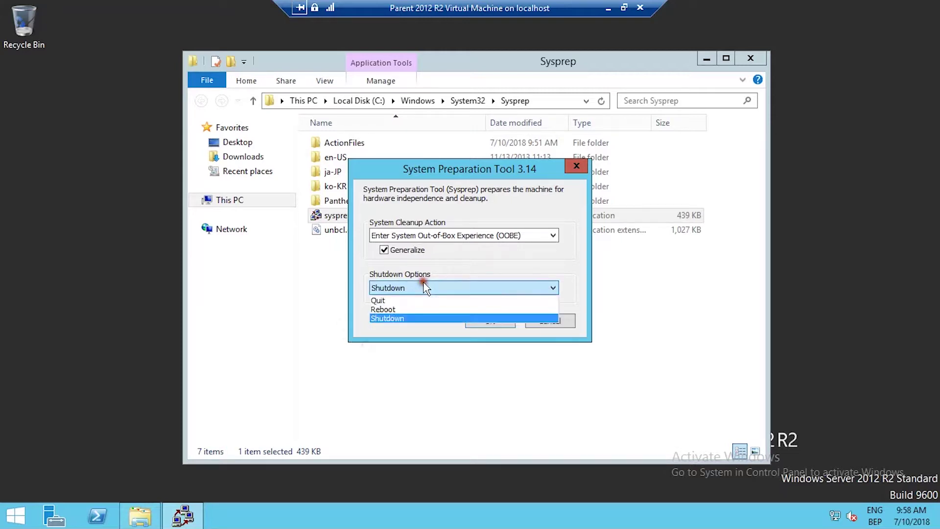
click(424, 287)
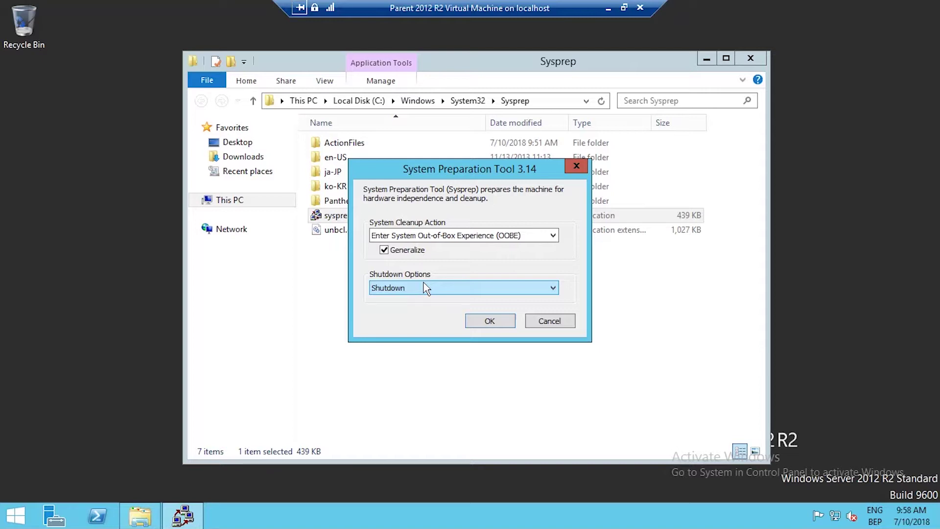
click(500, 325)
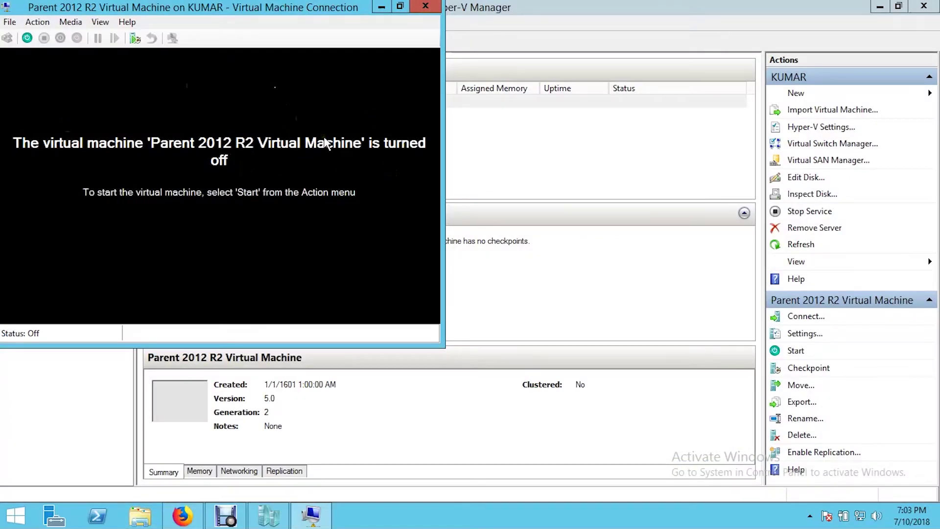
Close the virtual machine connection and make 2012R2 Parent Hard Disk in C:\Hyper-V\Disks read-only
click(424, 6)
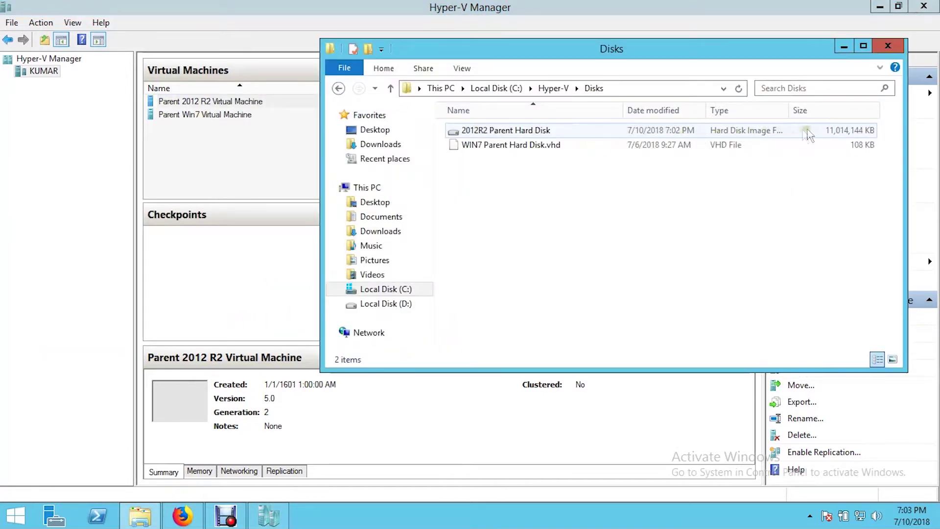
click(824, 131)
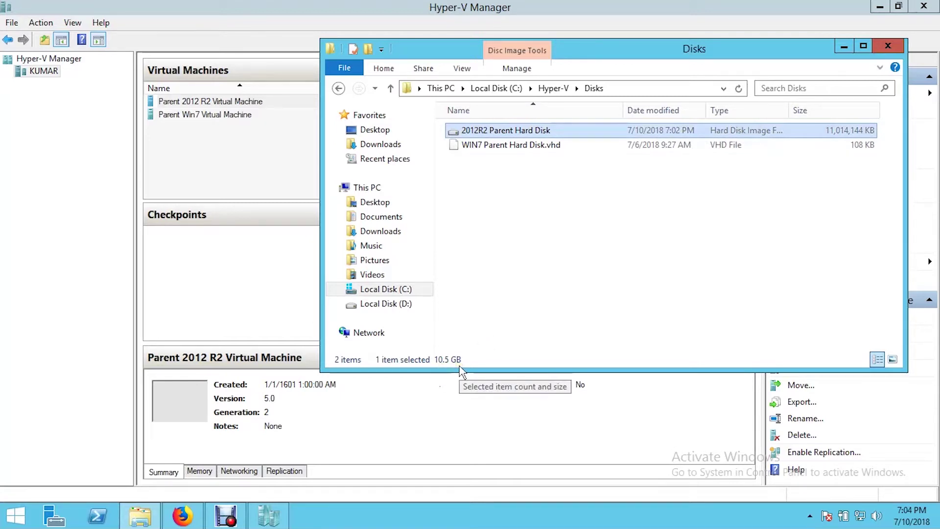
right_click(486, 131)
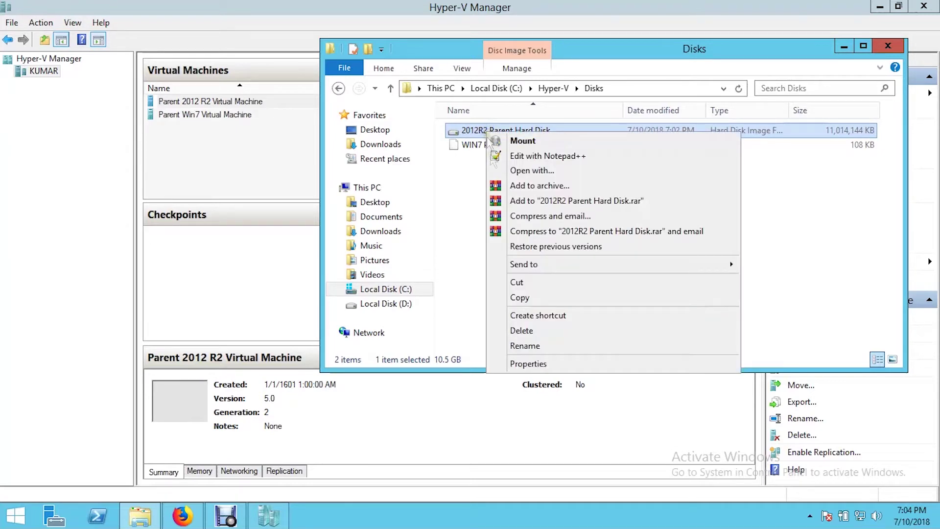
click(528, 363)
click(585, 394)
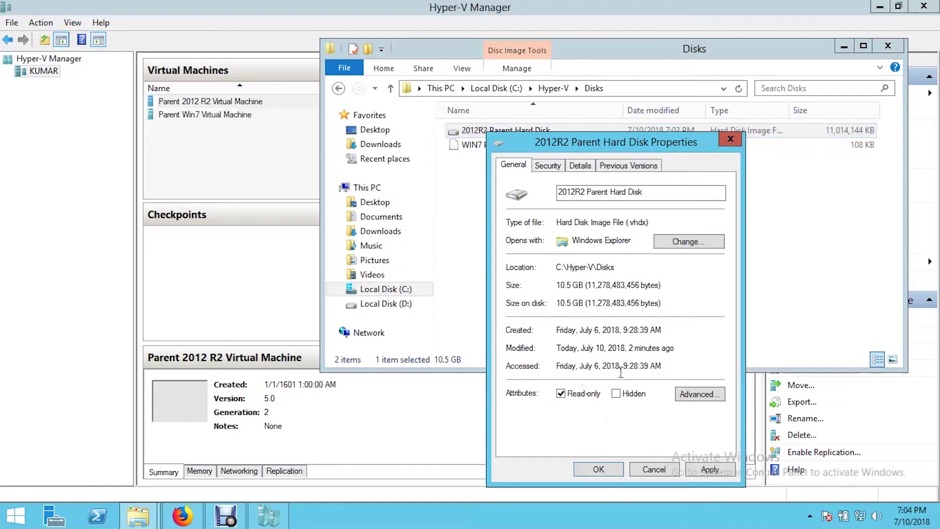
click(705, 471)
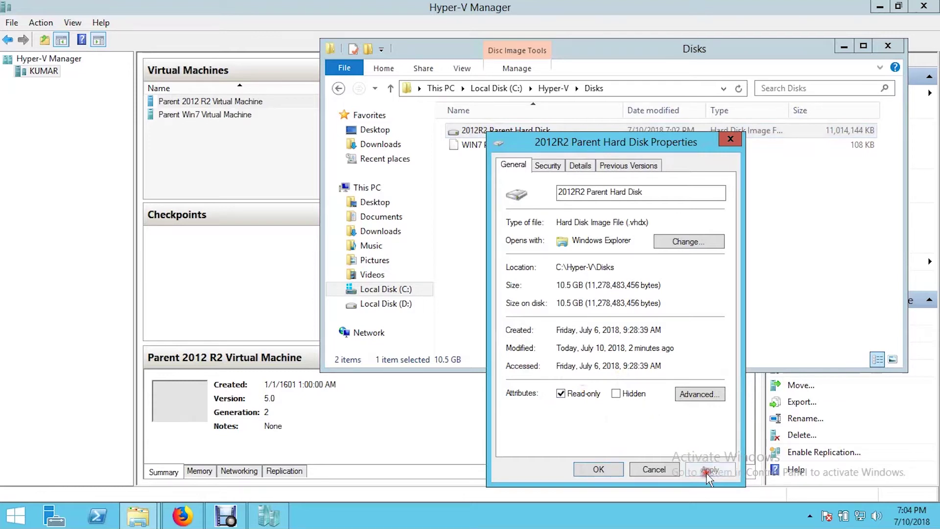
click(601, 470)
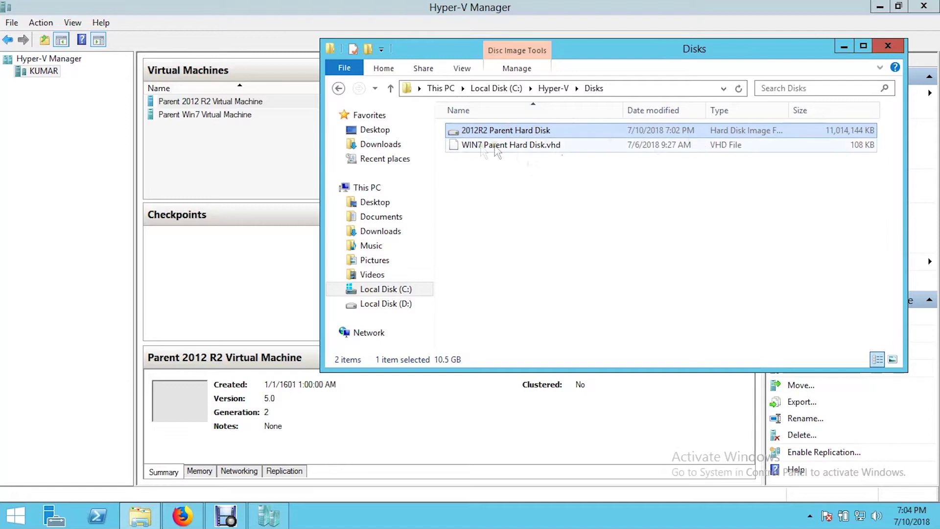
click(889, 47)
Delete Parent 2012 R2 Virtual Machine from Hyper-V Manager, opting out of further deletion confirmations
right_click(212, 104)
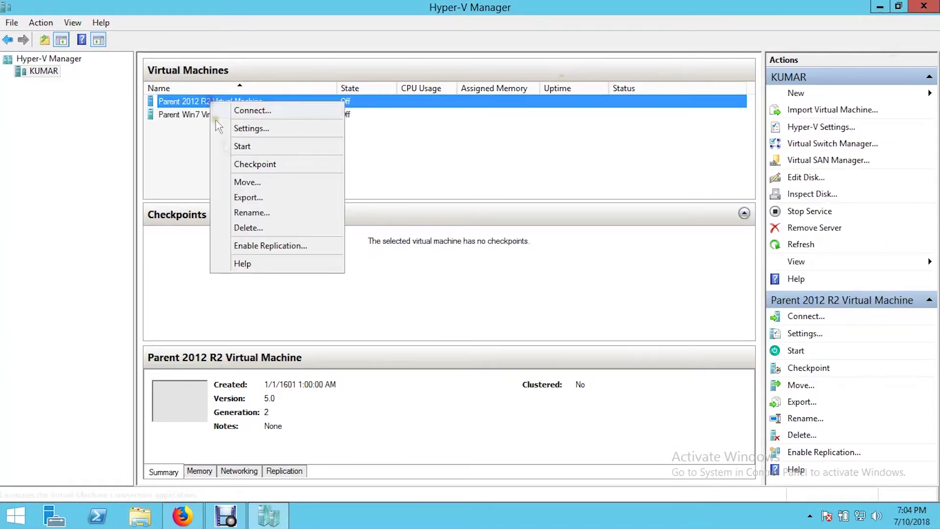
click(248, 228)
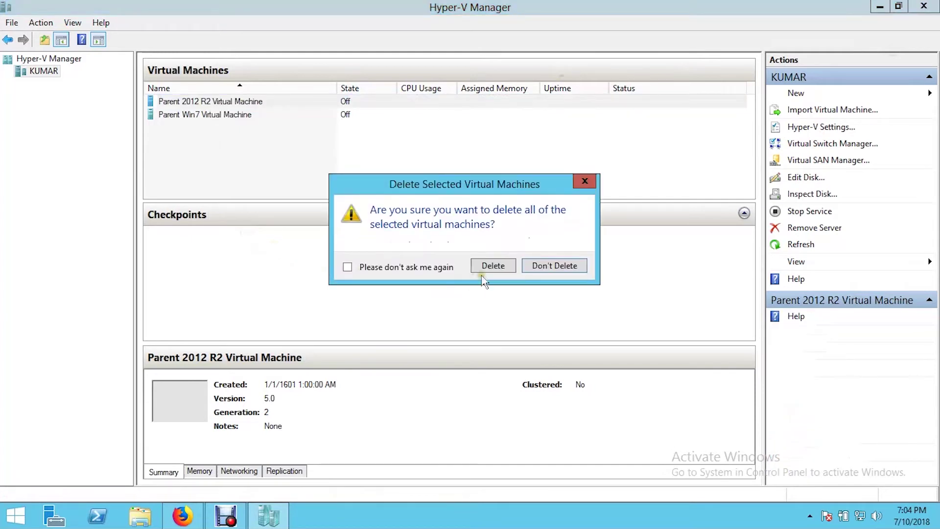
click(433, 267)
click(494, 265)
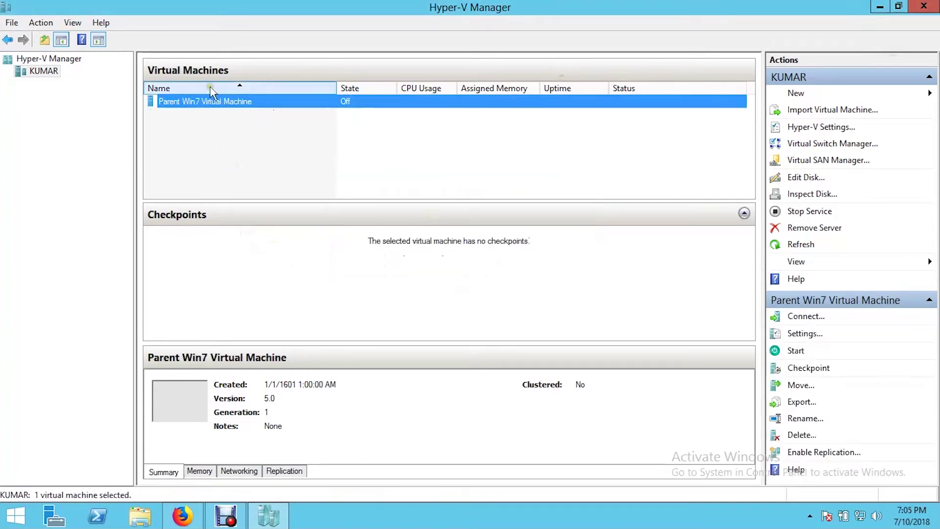
Insert the Integration Services Setup Disk into Parent Win7 Virtual Machine and return its session to full screen
right_click(196, 105)
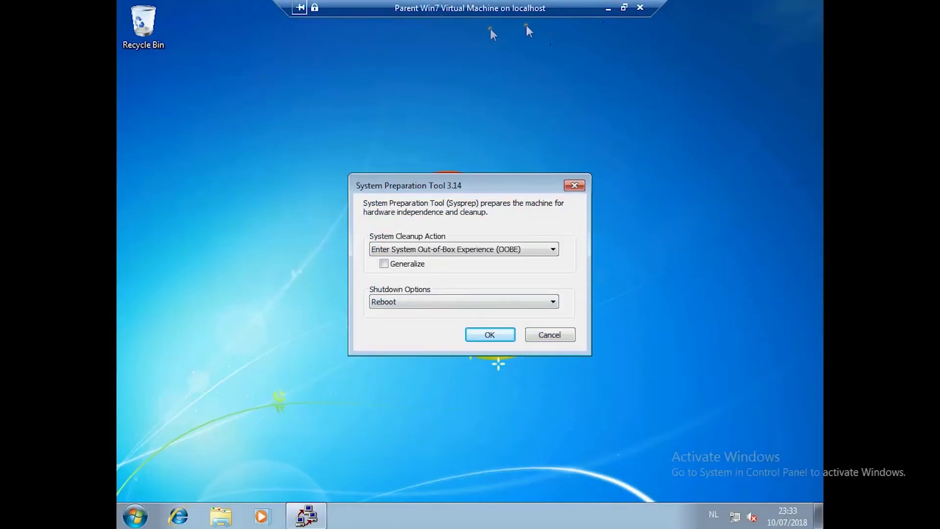
click(624, 8)
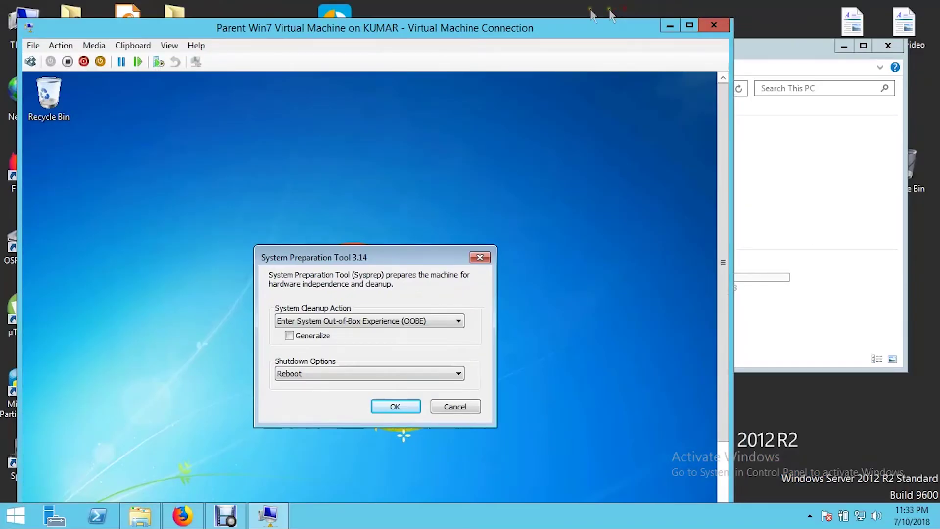
click(93, 45)
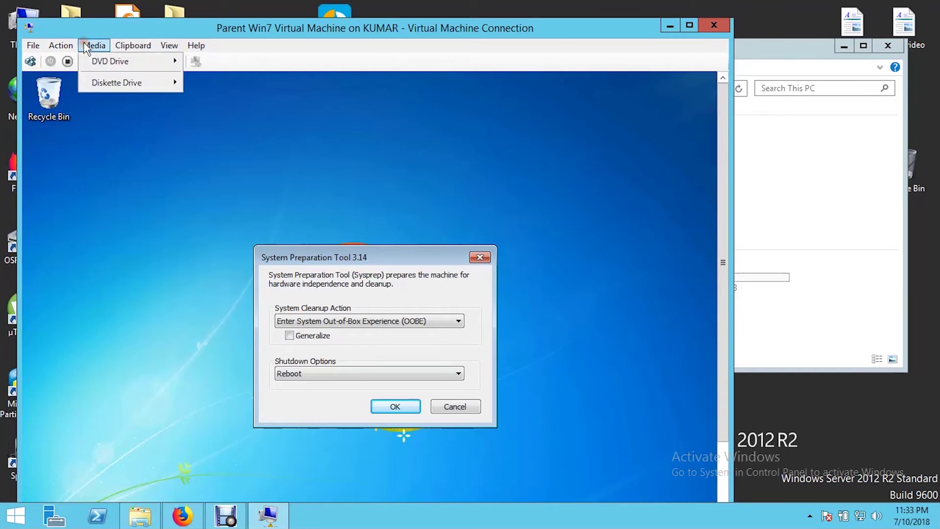
mouse_move(61, 45)
click(91, 210)
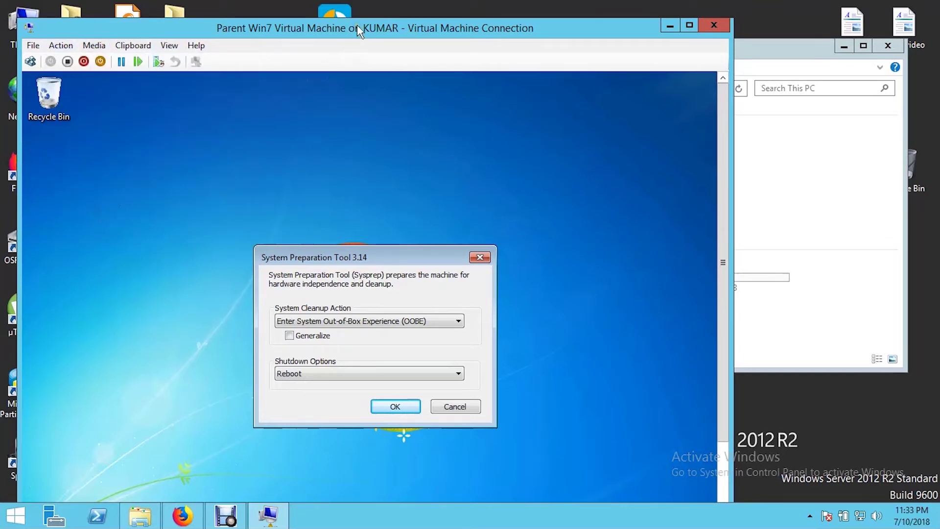
click(168, 45)
click(177, 61)
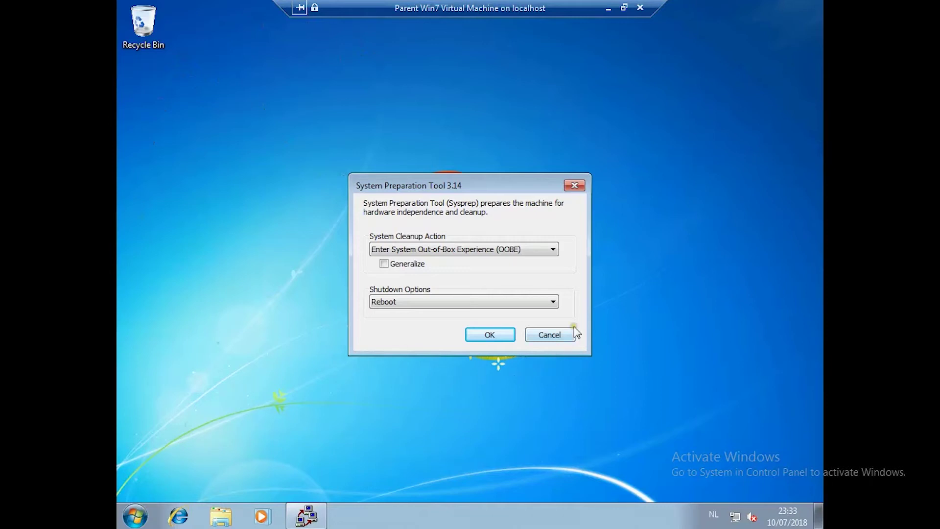
Install Hyper-V Integration Services from DVD drive D: in the Windows 7 guest, accepting the upgrade, and close the Computer window
key(super)
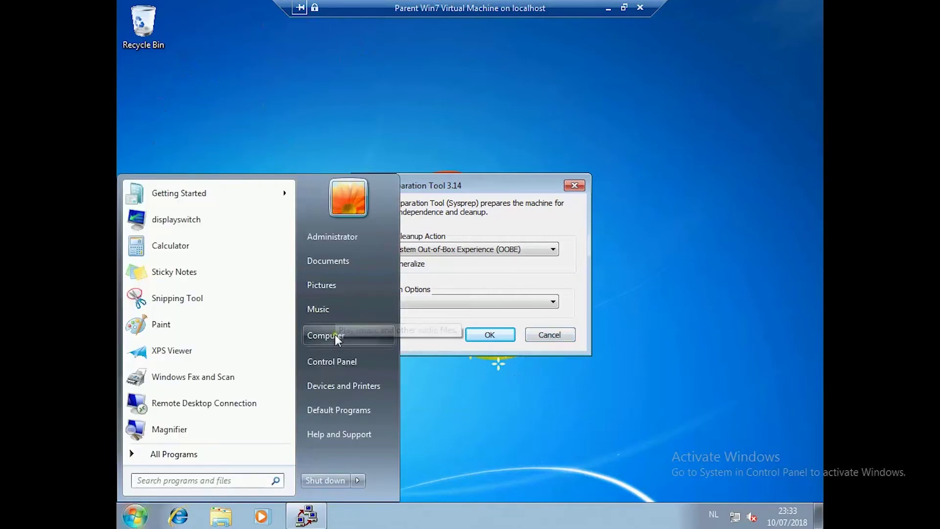
click(335, 337)
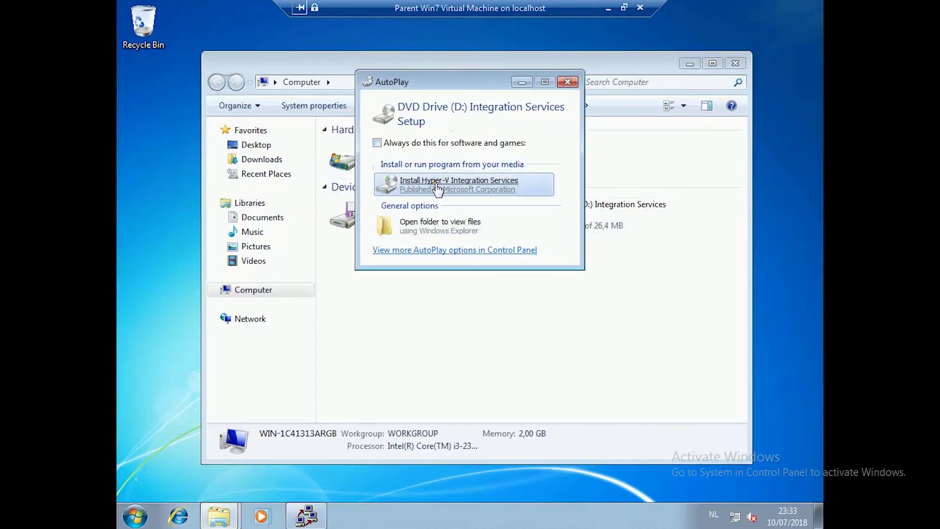
click(437, 188)
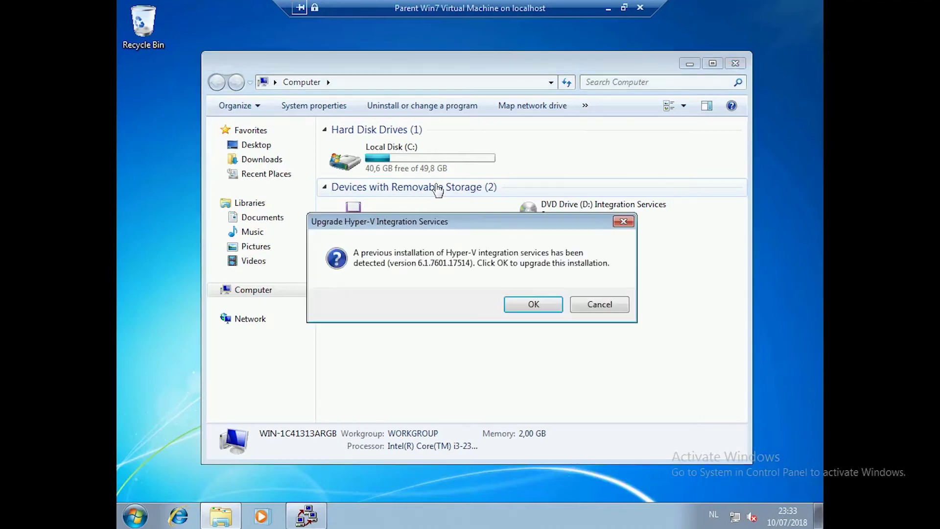
click(546, 304)
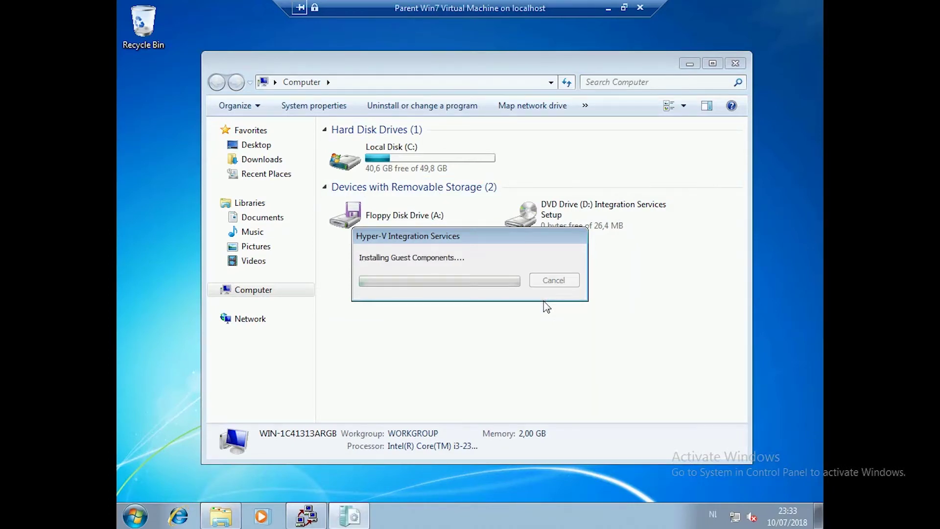
click(736, 64)
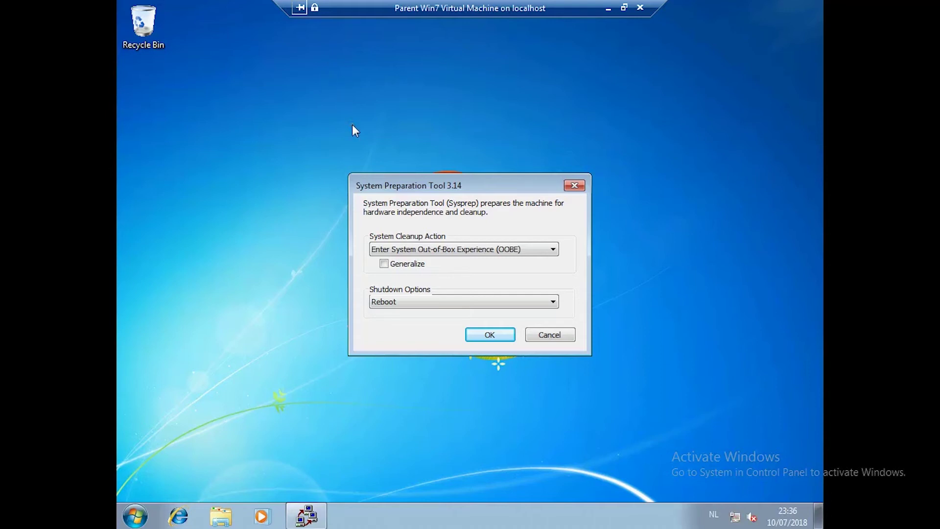
Run Sysprep in the Windows 7 guest with Generalize enabled and Shutdown as the shutdown option
click(416, 265)
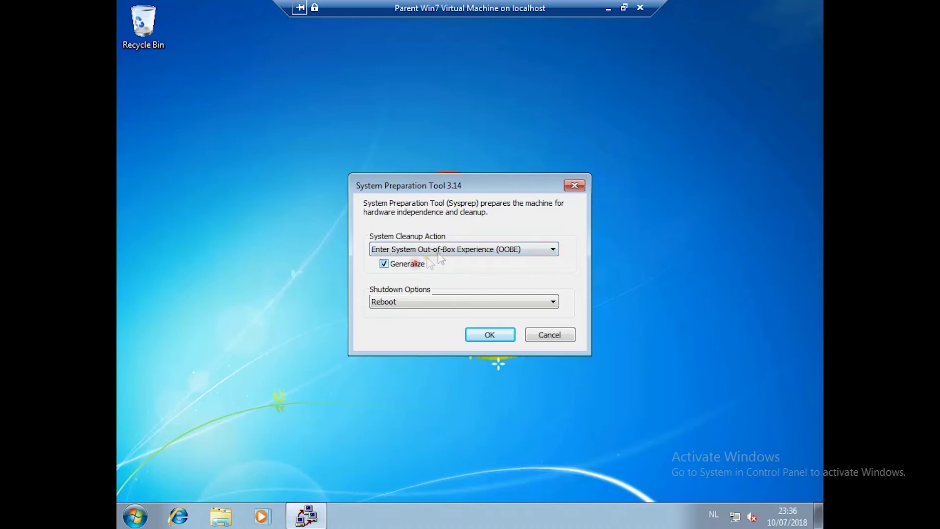
click(434, 301)
click(416, 333)
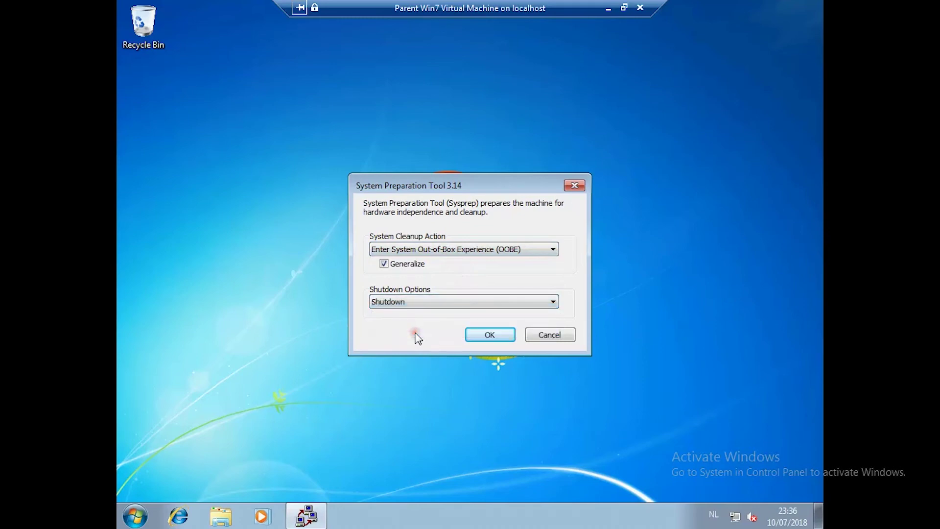
click(489, 335)
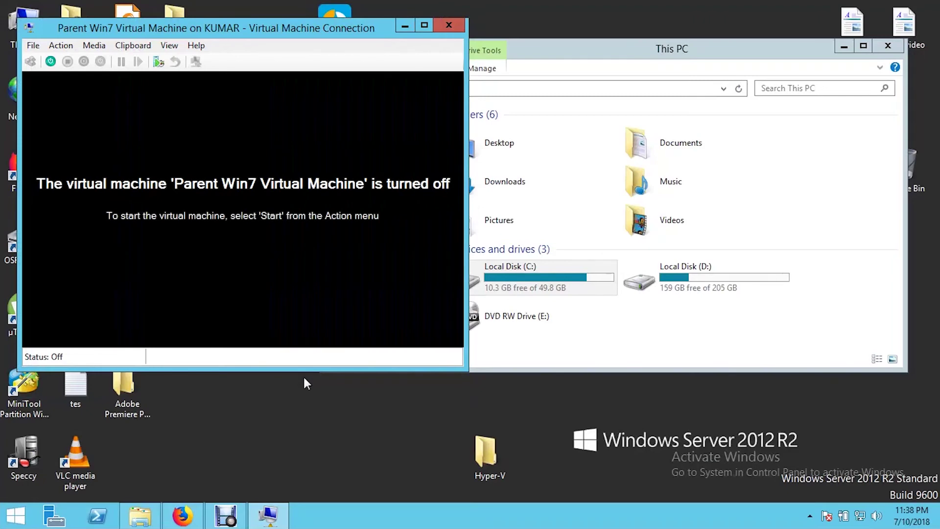
Close the Parent Win7 Virtual Machine connection and open the C:\Hyper-V\Disks folder in File Explorer
click(448, 25)
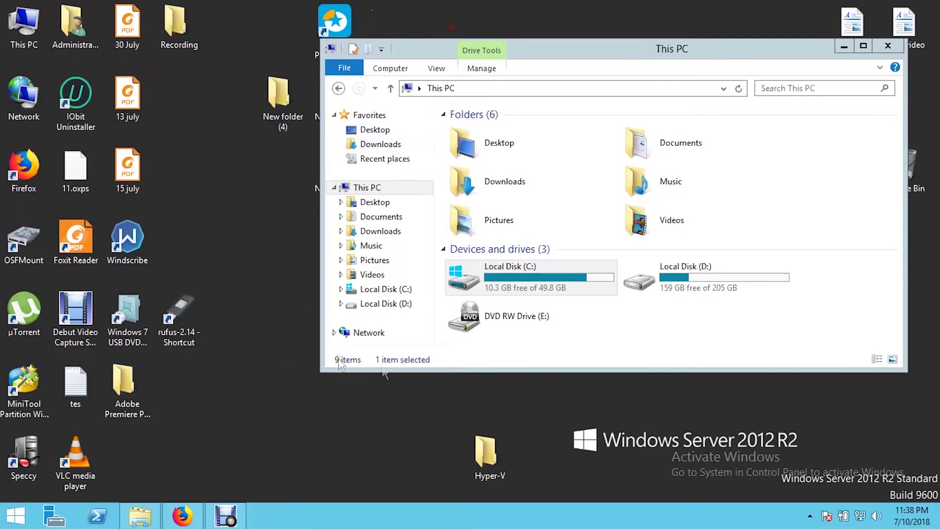
click(674, 281)
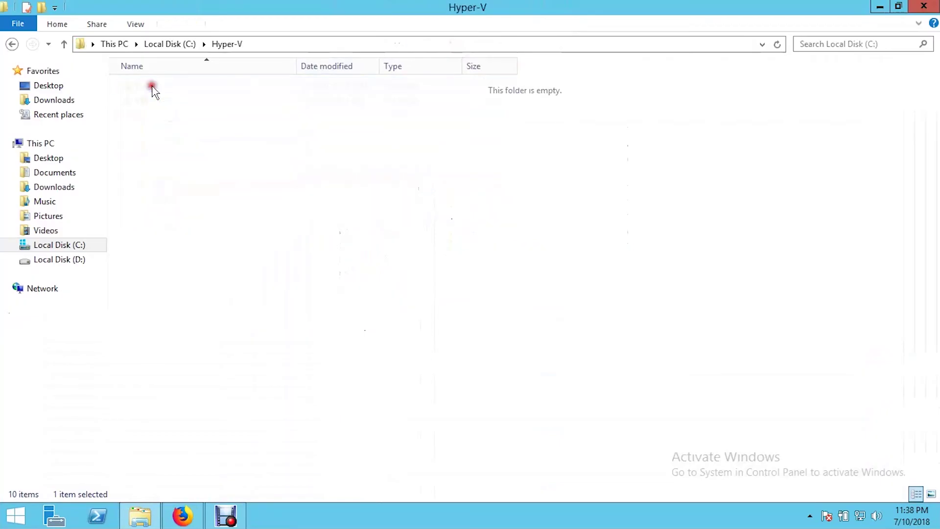
double_click(151, 90)
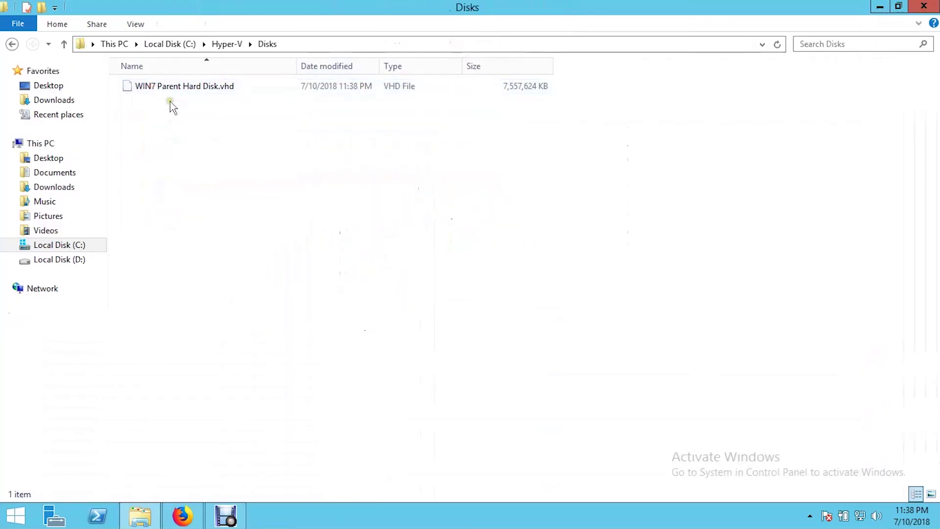
Set the Read-only attribute on WIN7 Parent Hard Disk.vhd and apply it
click(140, 88)
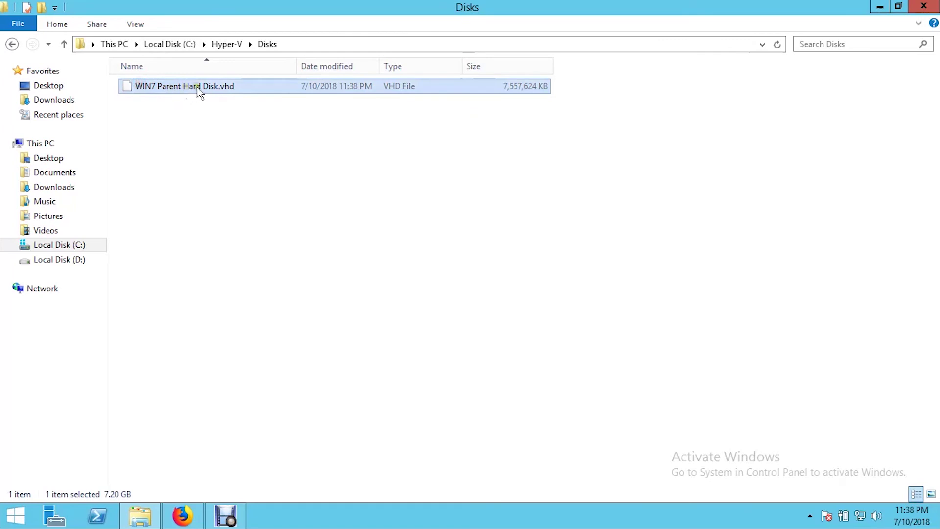
right_click(225, 88)
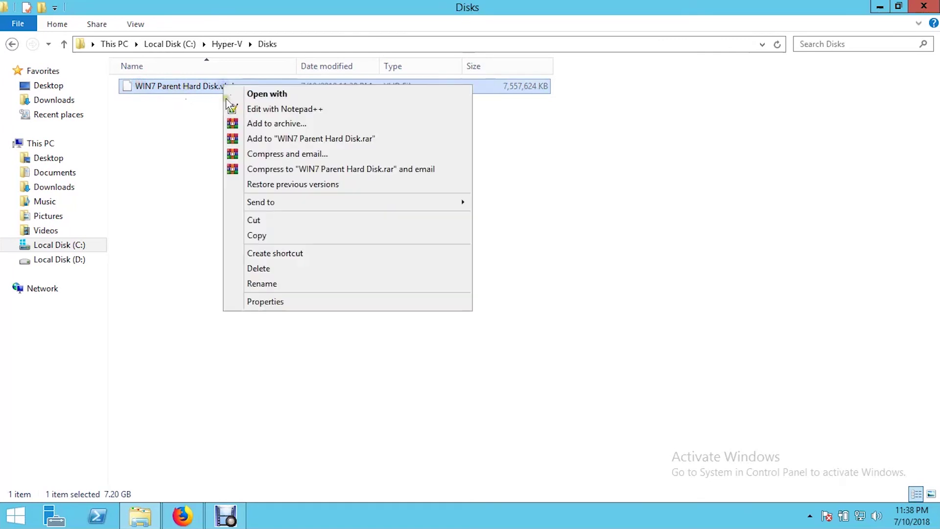
click(262, 300)
click(297, 346)
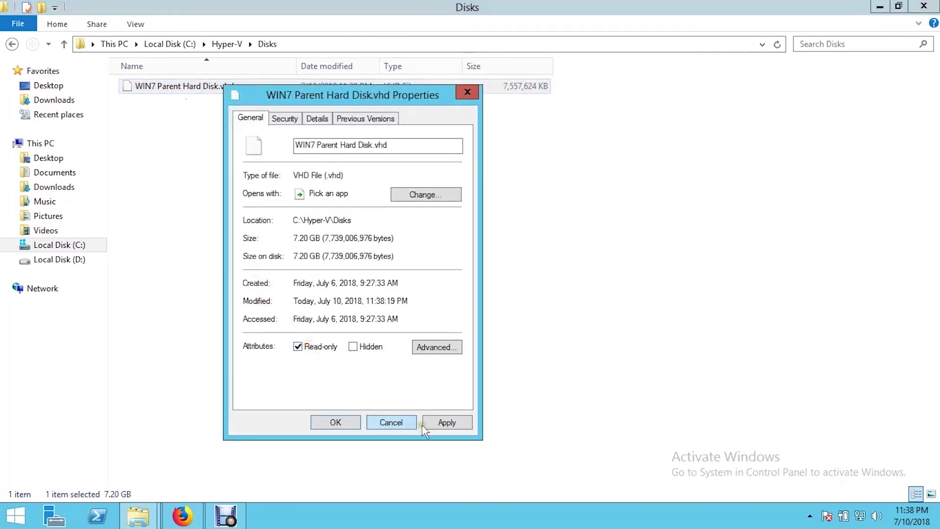
click(440, 423)
click(346, 422)
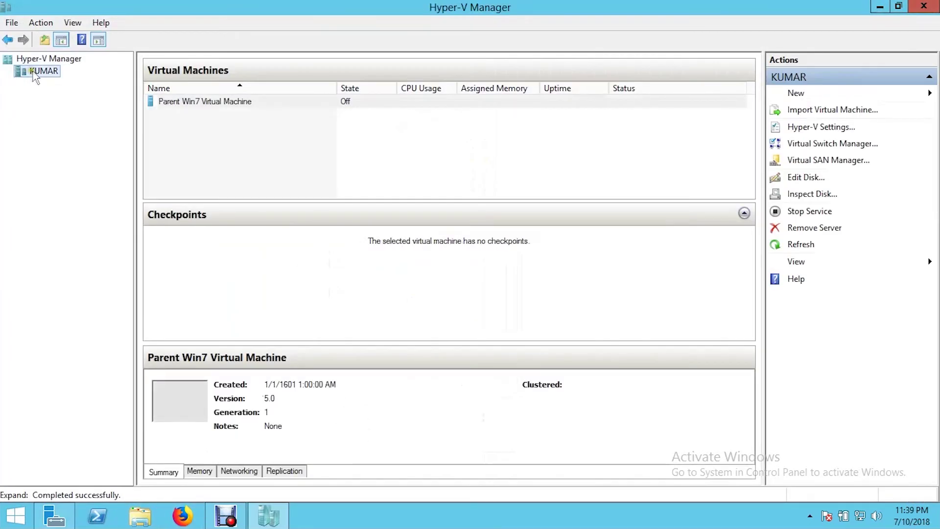
Delete Parent Win7 Virtual Machine from Hyper-V Manager, and close Hyper-V Manager and Server Manager
right_click(189, 103)
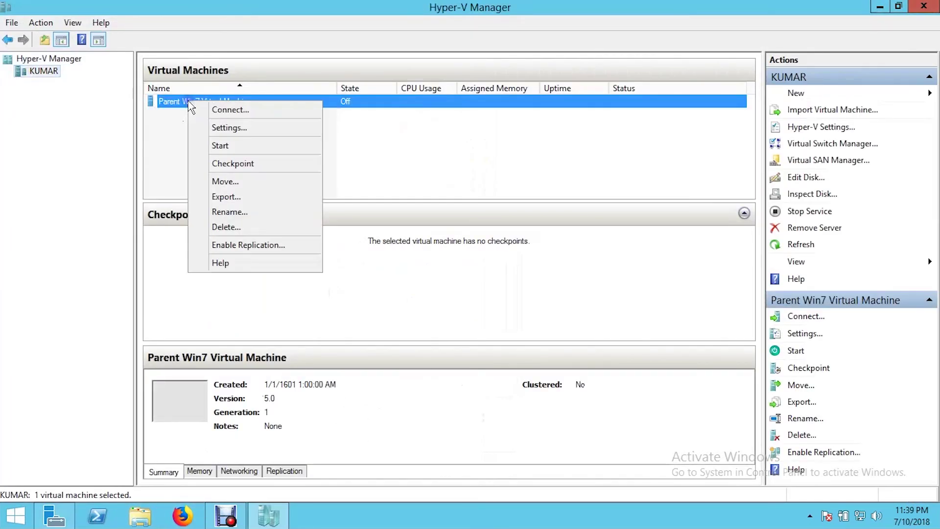
click(240, 227)
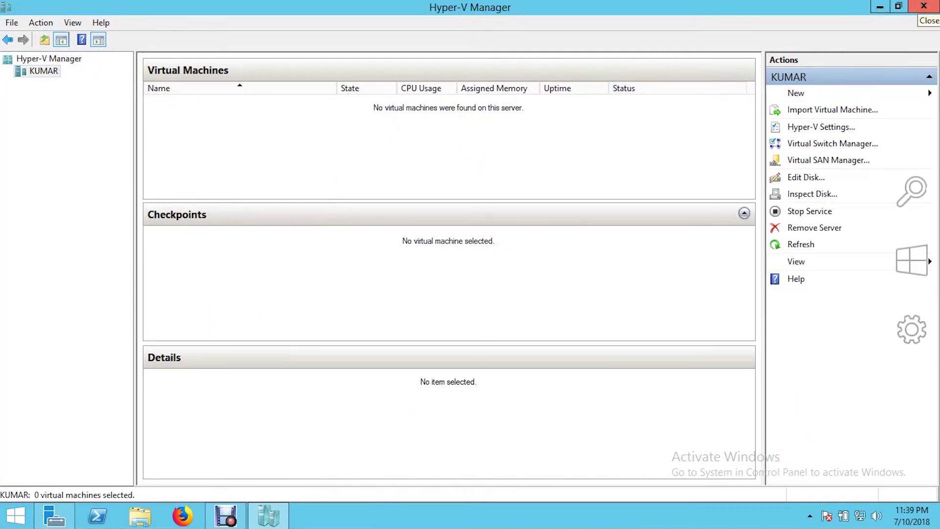
click(924, 7)
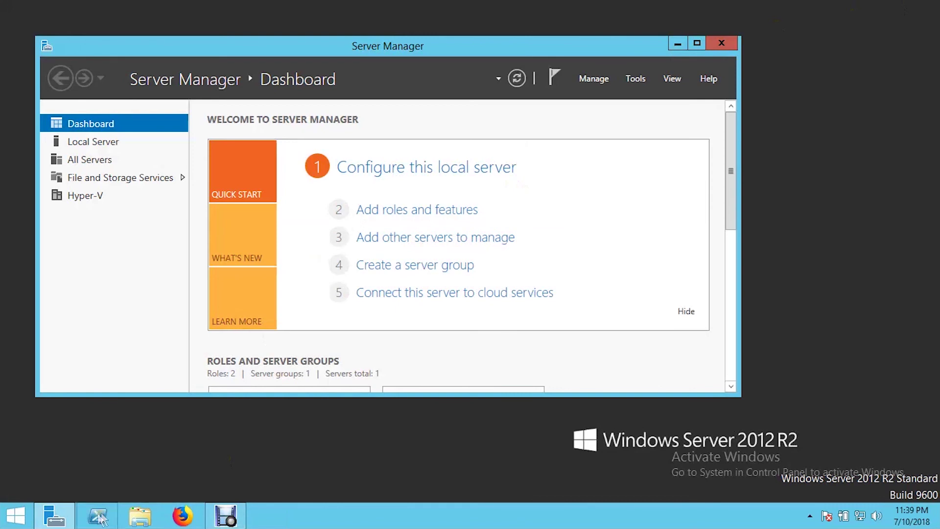
click(721, 44)
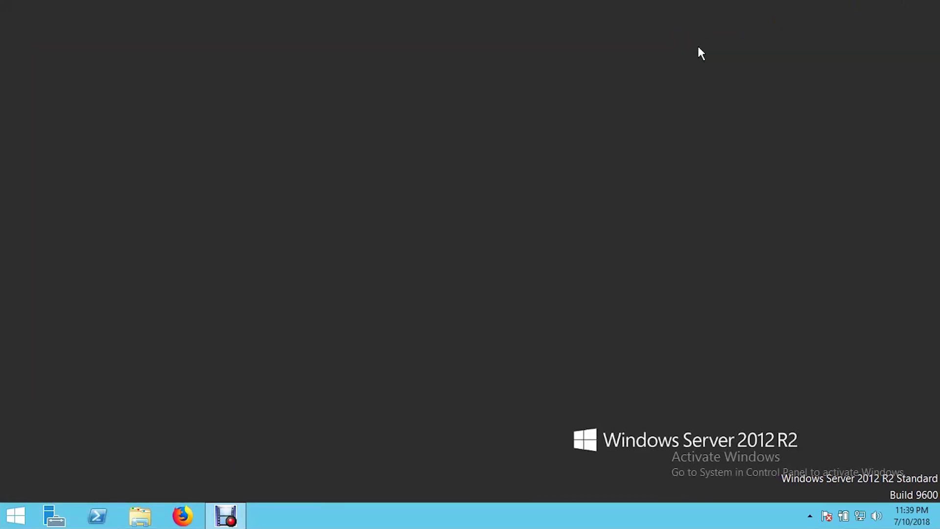